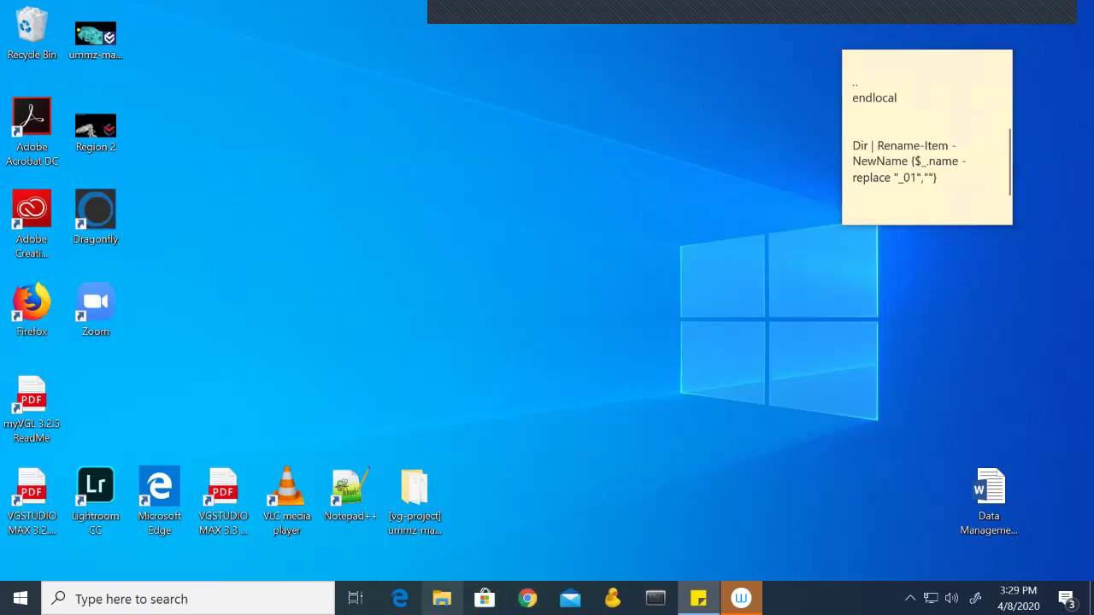
pyautogui.click(442, 598)
pyautogui.scroll(-5, 402, 381)
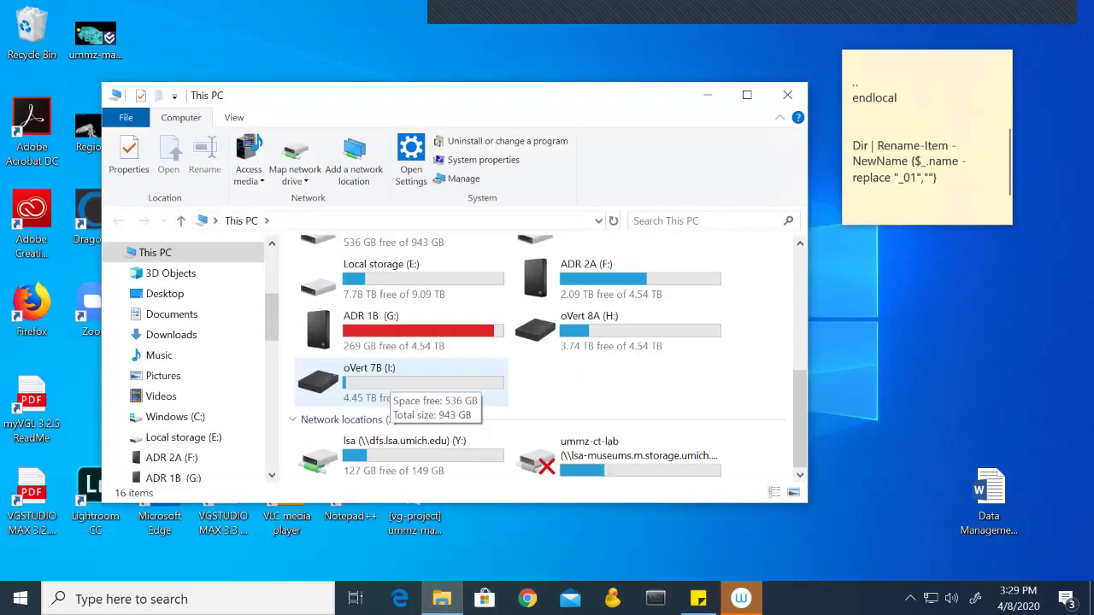
pyautogui.doubleClick(402, 457)
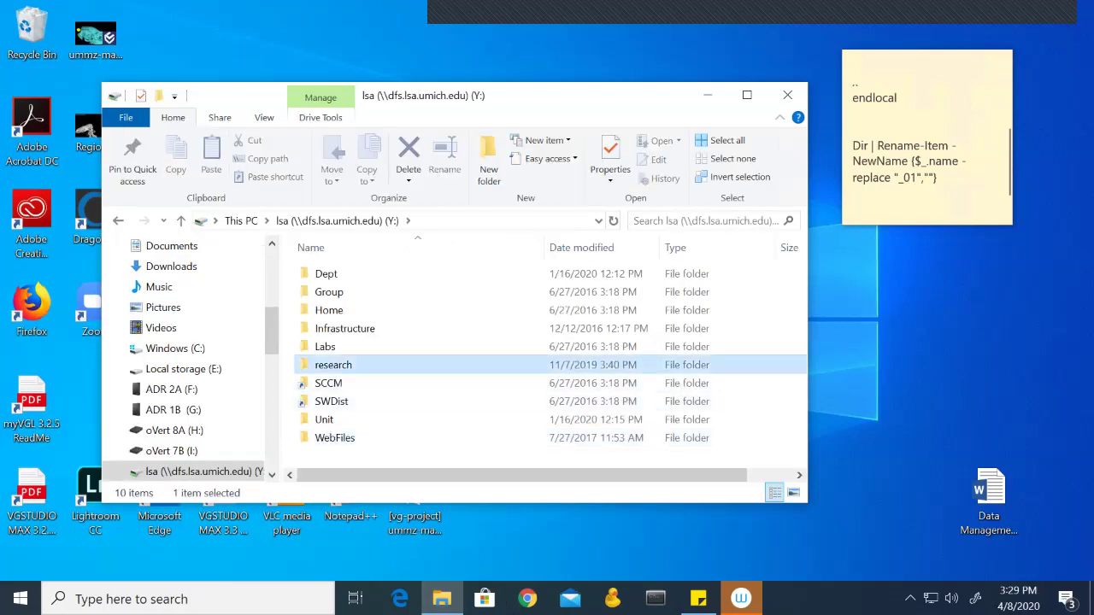
pyautogui.doubleClick(333, 364)
pyautogui.scroll(-5, 333, 368)
pyautogui.scroll(-20, 333, 367)
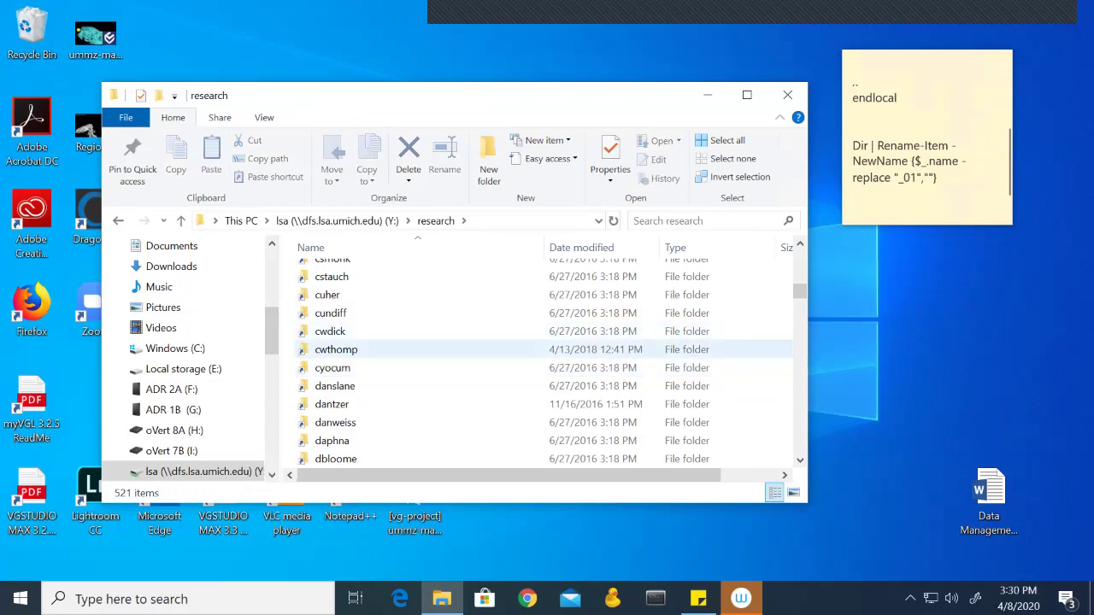
pyautogui.doubleClick(336, 349)
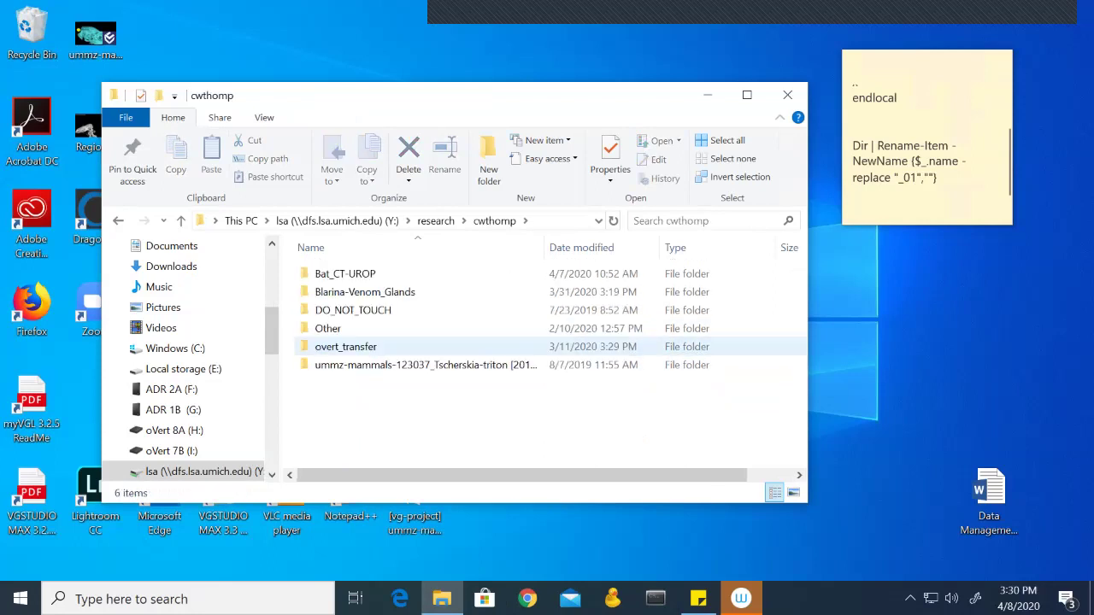
pyautogui.doubleClick(345, 346)
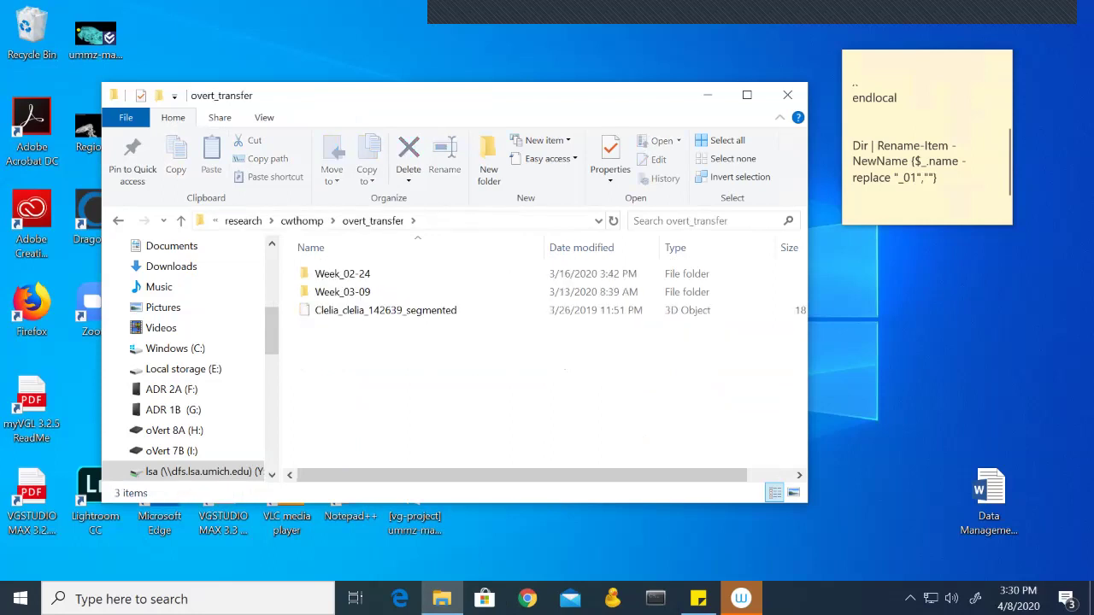
pyautogui.doubleClick(342, 273)
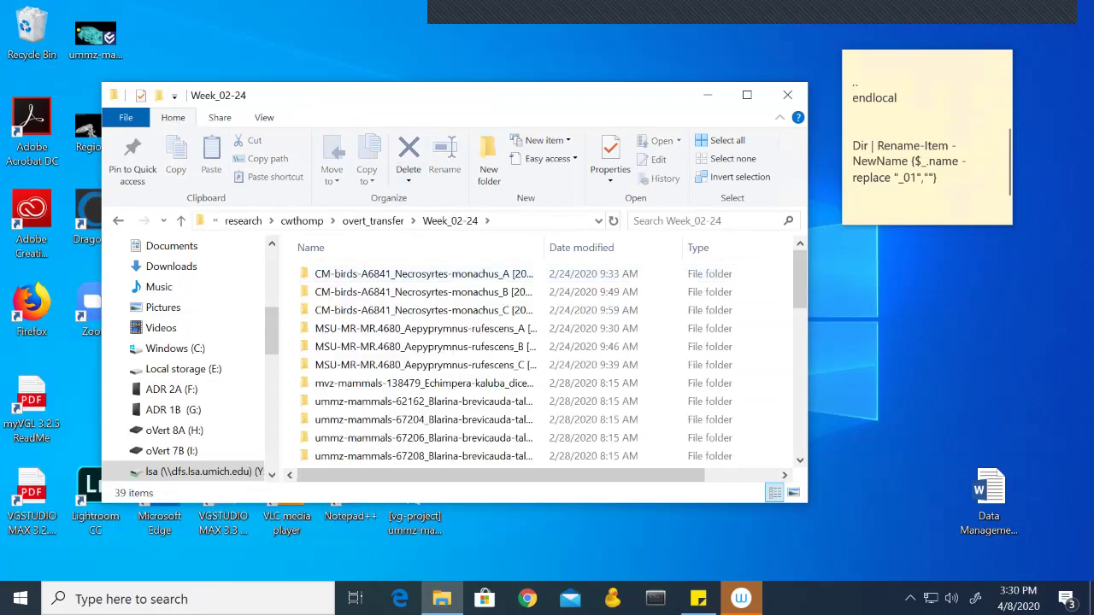
pyautogui.moveTo(342, 94); pyautogui.dragTo(474, 78)
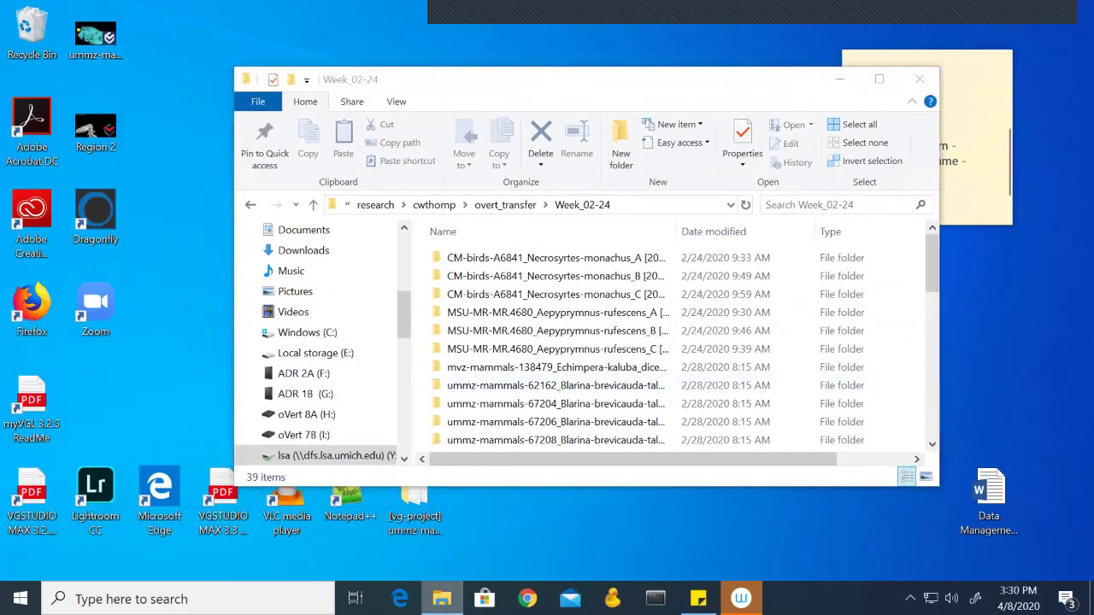
# Step: Open a second Explorer window on the empty Unprocessed folder of oVert 8A (H:)
pyautogui.rightClick(441, 598)
pyautogui.click(390, 503)
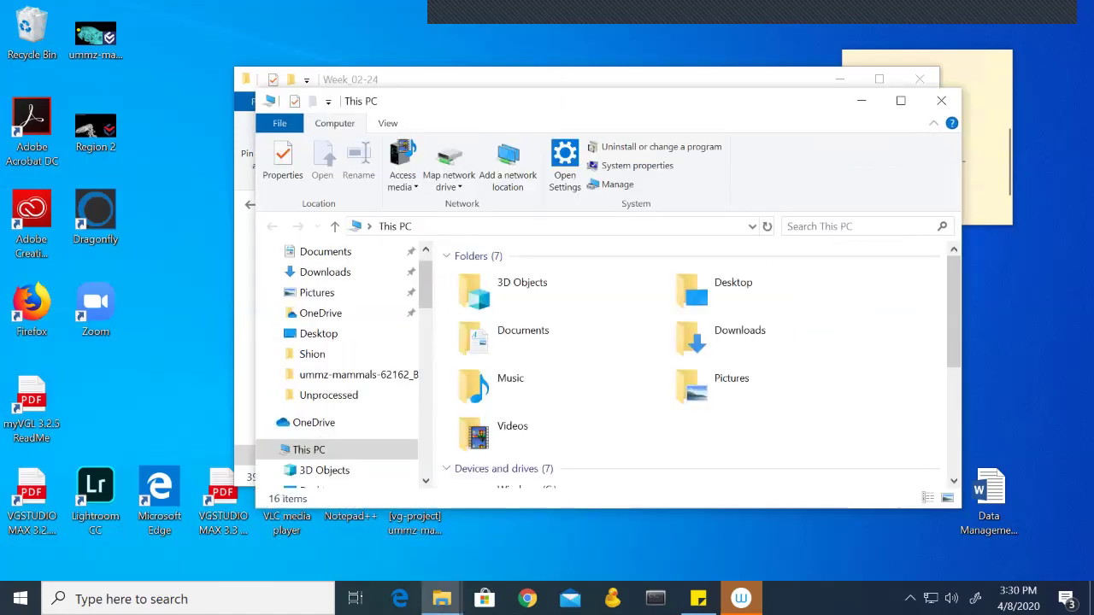
pyautogui.scroll(-5, 555, 385)
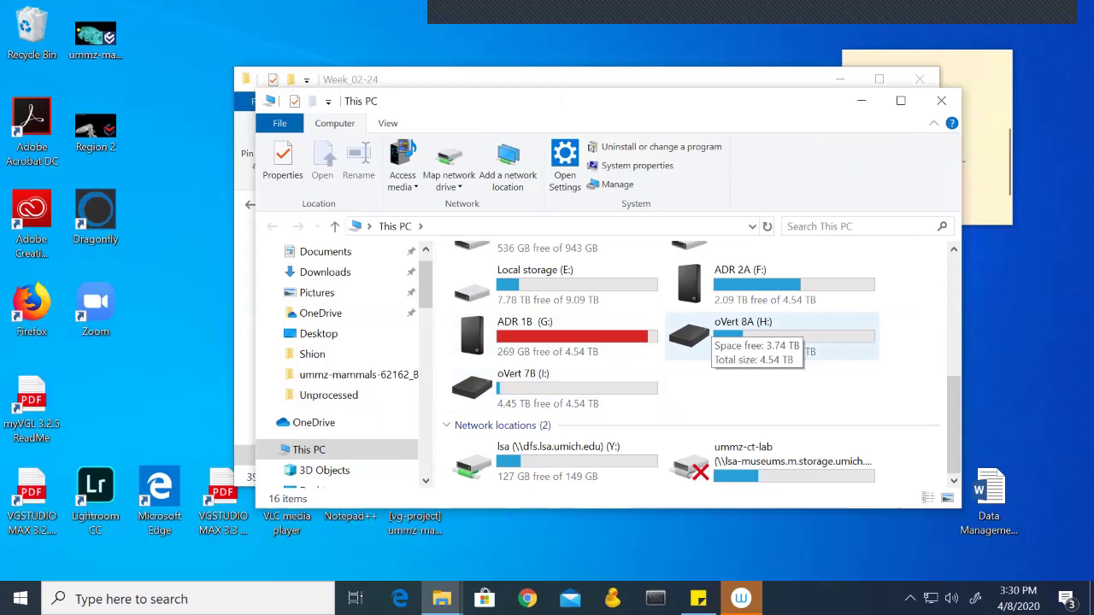
pyautogui.doubleClick(706, 328)
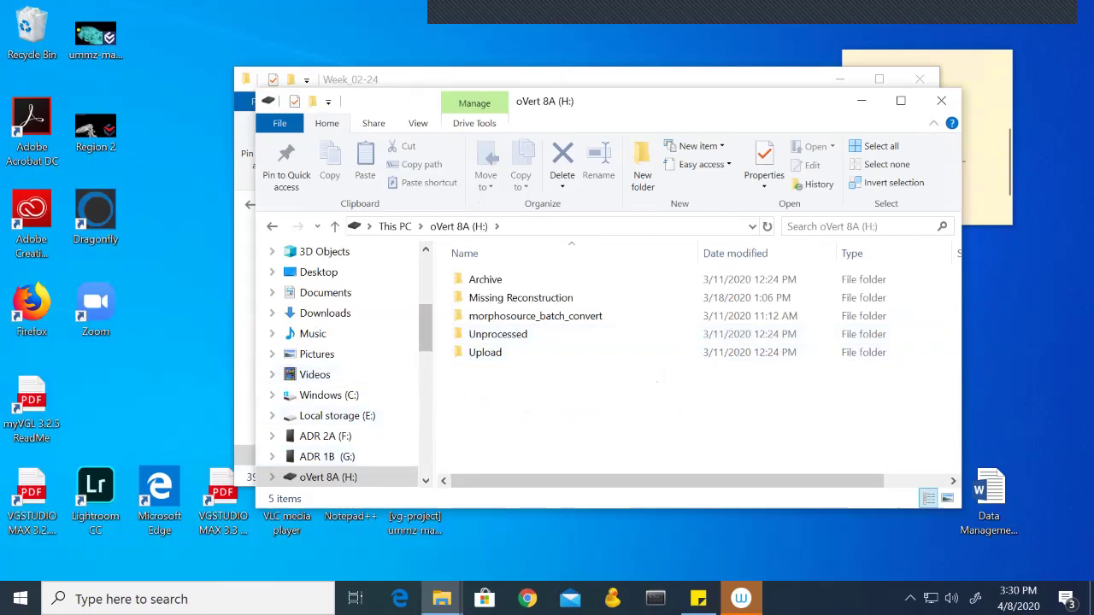
pyautogui.doubleClick(492, 335)
# Step: Place both windows side by side and copy ummz-mammals-62162 from Week_02-24 into Unprocessed
pyautogui.moveTo(428, 101); pyautogui.dragTo(214, 112)
pyautogui.click(512, 79)
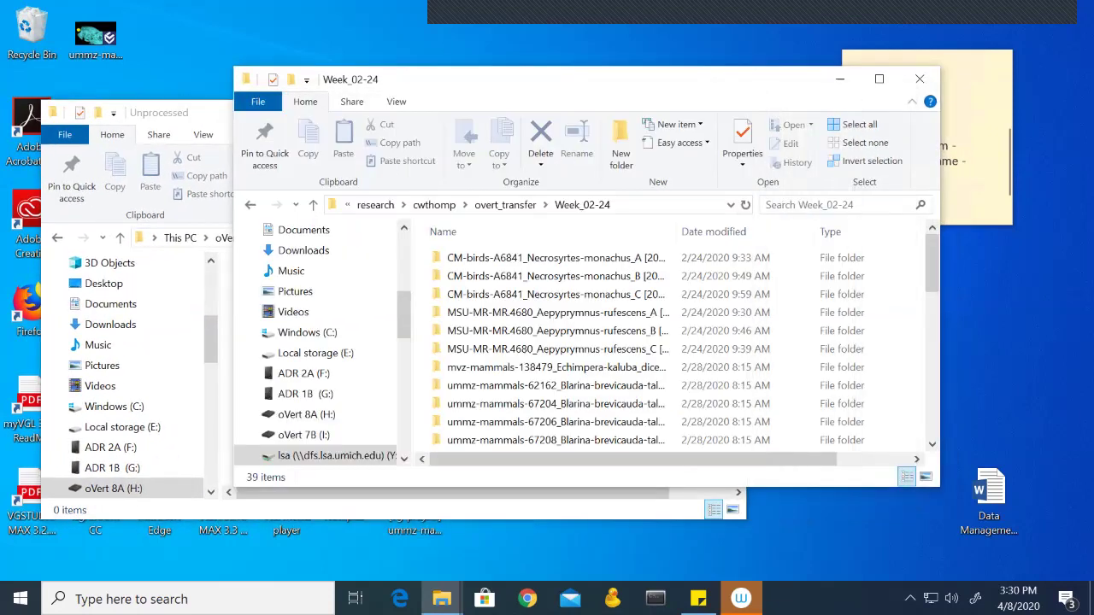
pyautogui.moveTo(513, 79); pyautogui.dragTo(630, 77)
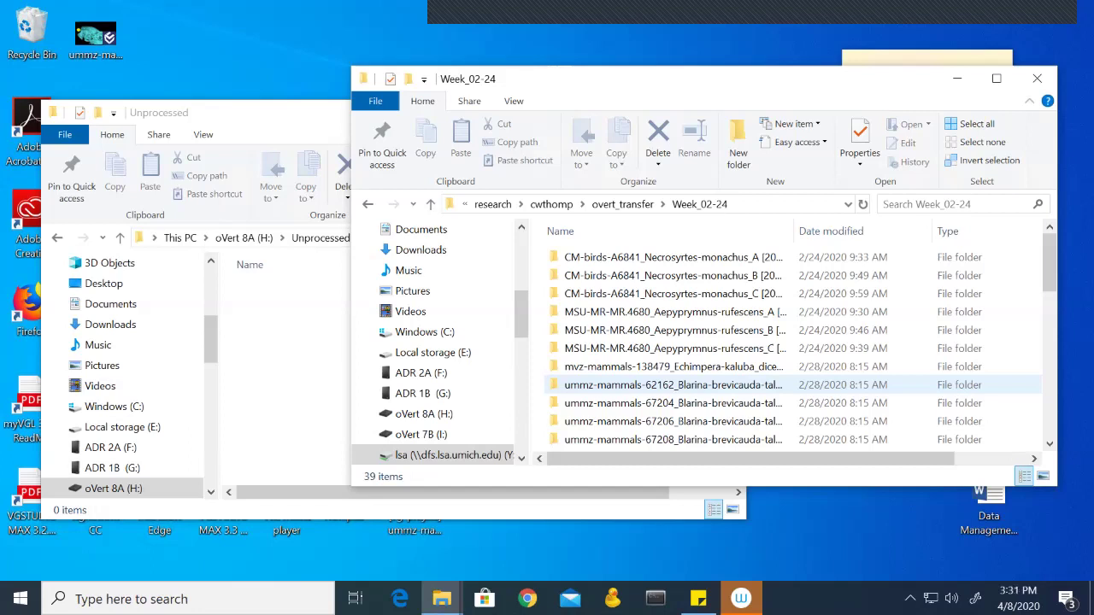
pyautogui.moveTo(598, 385); pyautogui.dragTo(309, 363)
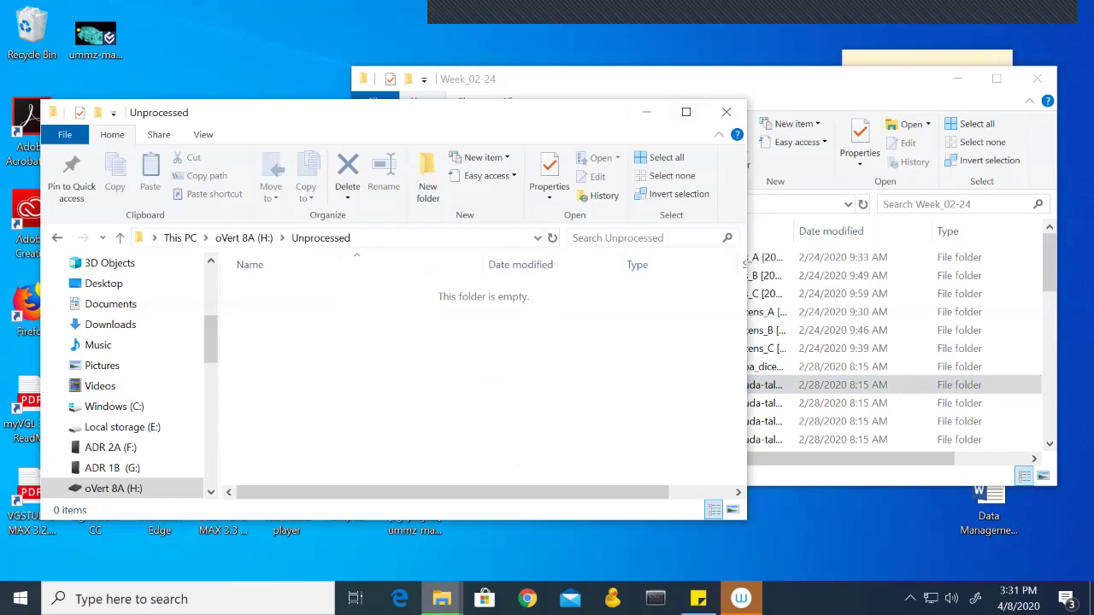
pyautogui.moveTo(442, 598)
pyautogui.click(675, 538)
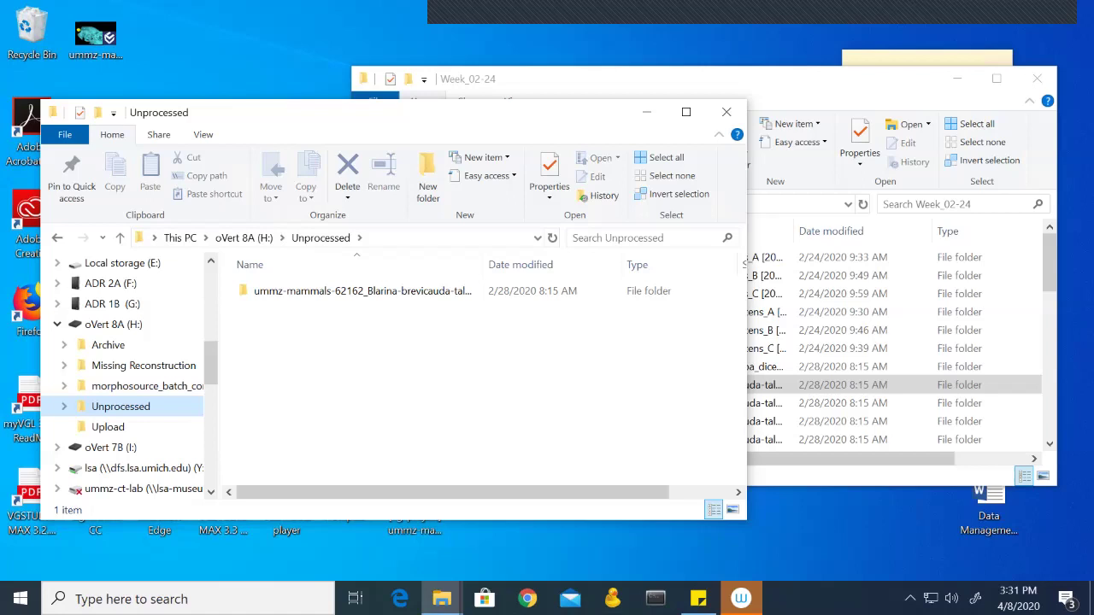
# Step: Close the Week_02-24 window and move the Unprocessed window to the right
pyautogui.hotkey('alt', 'Tab')
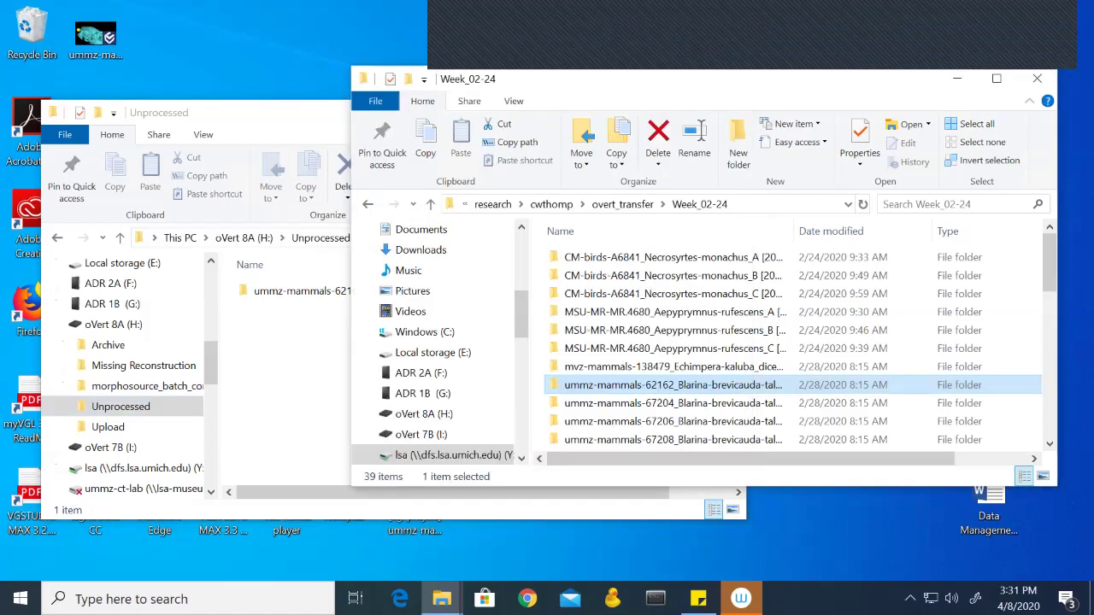
pyautogui.click(1036, 78)
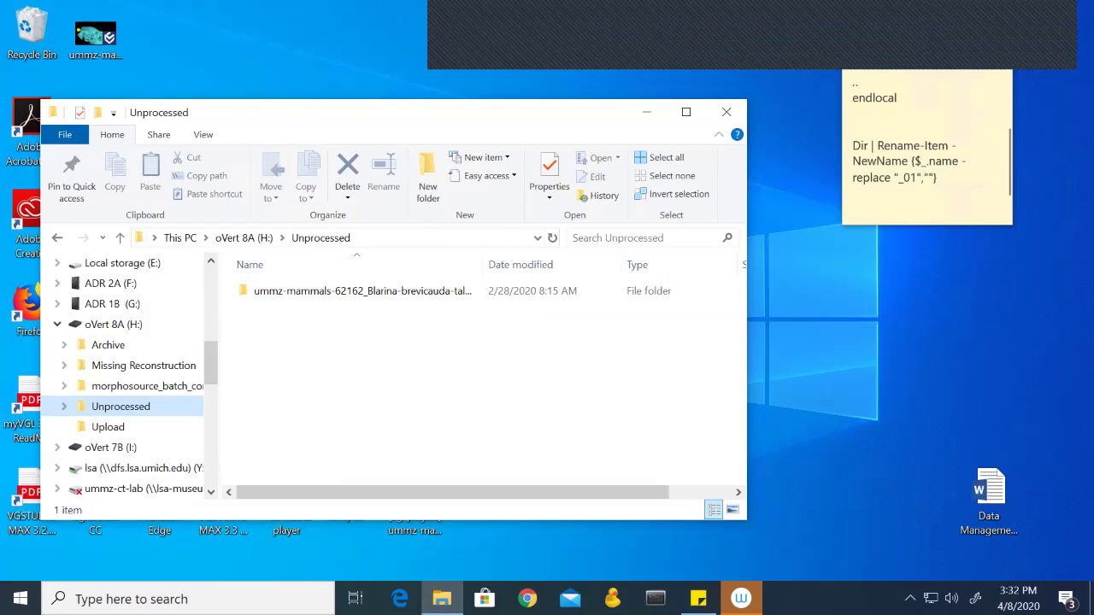
pyautogui.moveTo(341, 112); pyautogui.dragTo(505, 87)
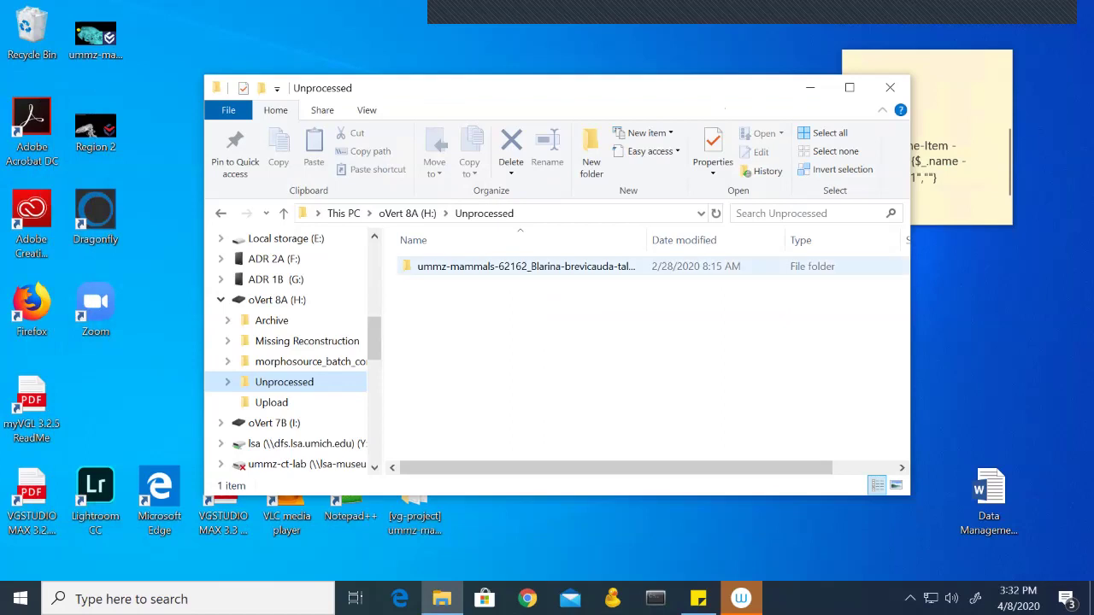
# Step: Open the copied ummz-mammals-62162 folder and inspect its F_01 image folder
pyautogui.doubleClick(526, 265)
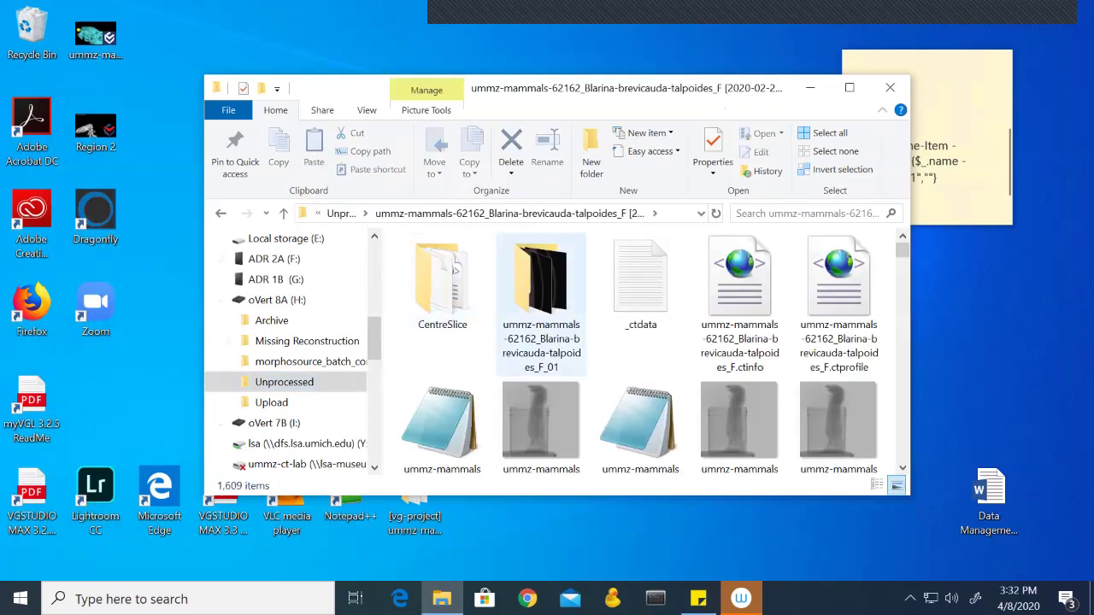
pyautogui.doubleClick(541, 305)
pyautogui.scroll(-5, 739, 273)
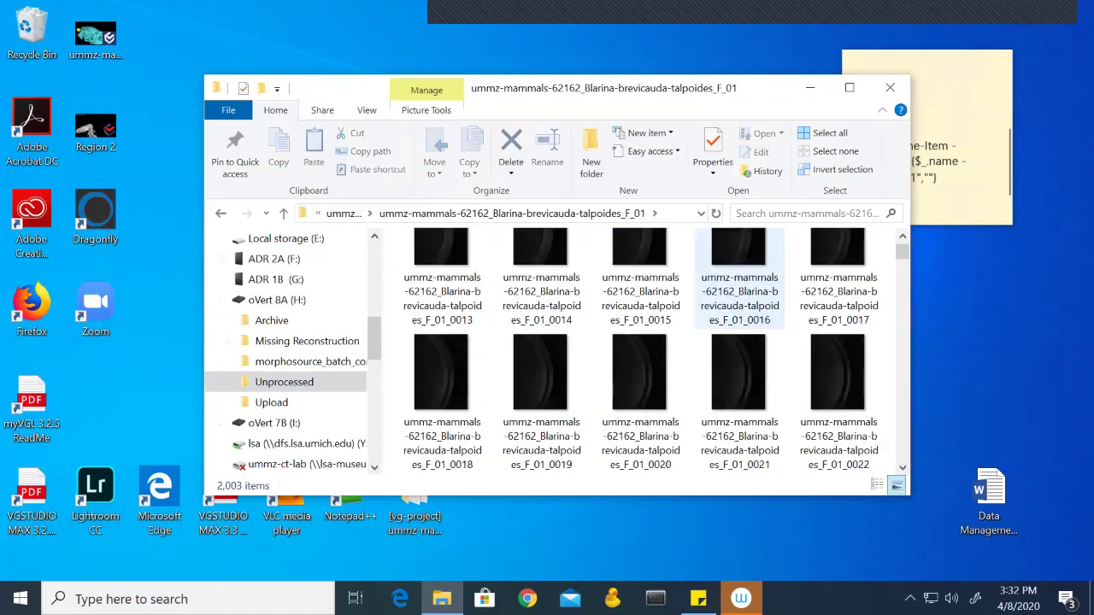
pyautogui.scroll(-1, 739, 282)
pyautogui.scroll(6, 739, 282)
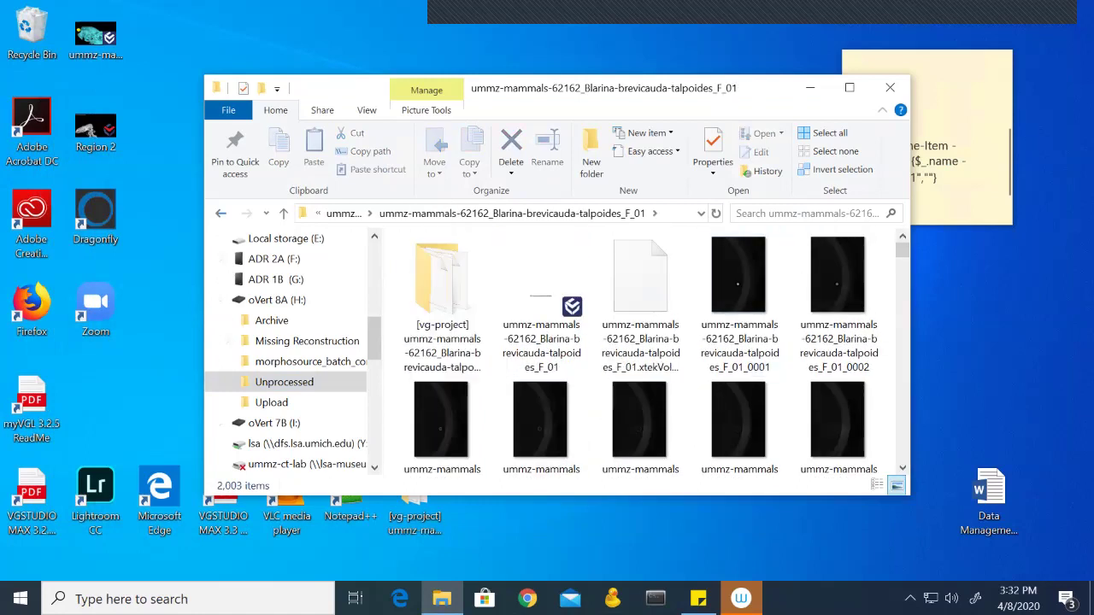
pyautogui.click(221, 214)
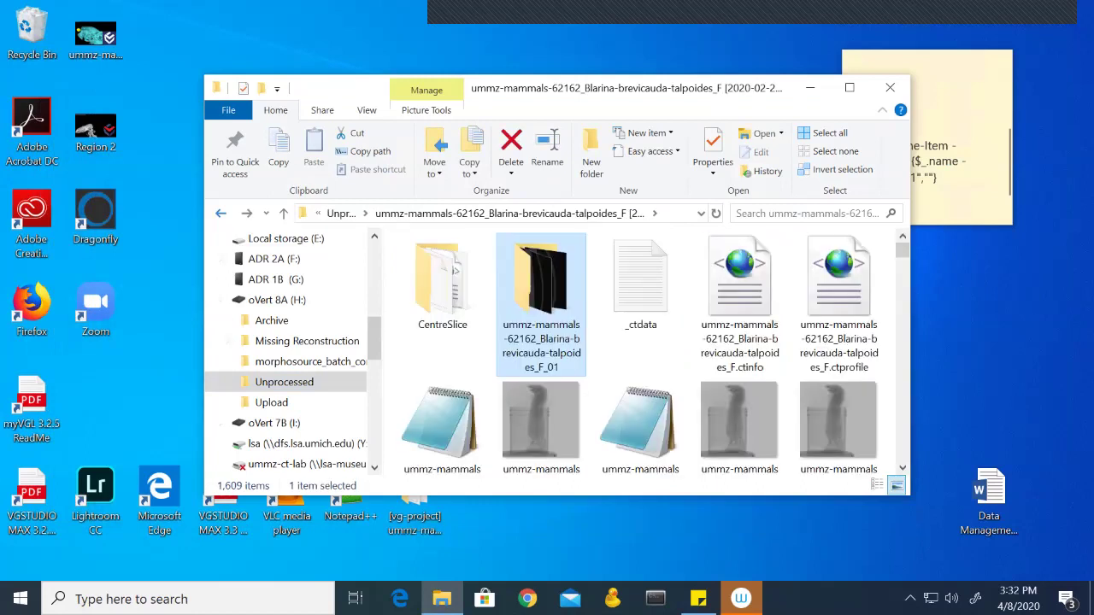
# Step: Move the F_01 folder into Upload on oVert 8A and view Upload
pyautogui.moveTo(541, 291); pyautogui.dragTo(335, 403)
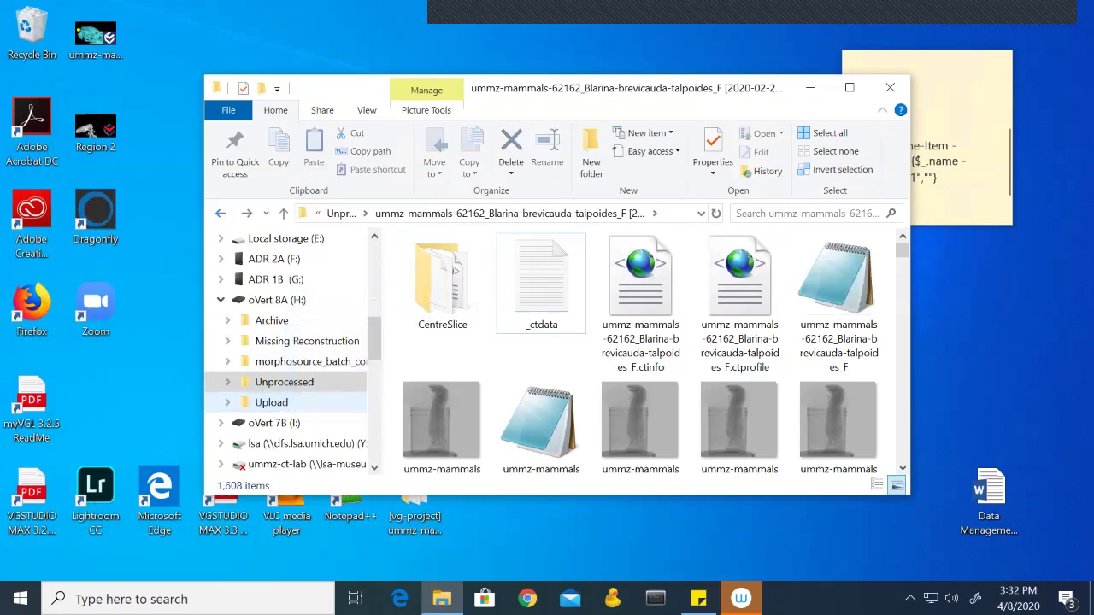
pyautogui.hotkey('alt', 'Up')
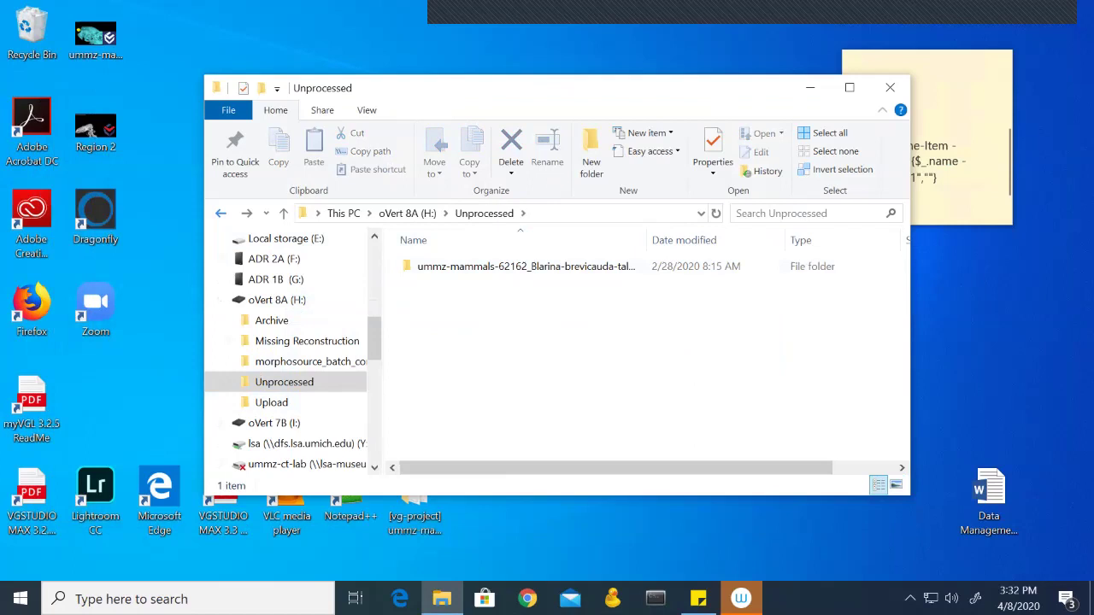
pyautogui.click(271, 402)
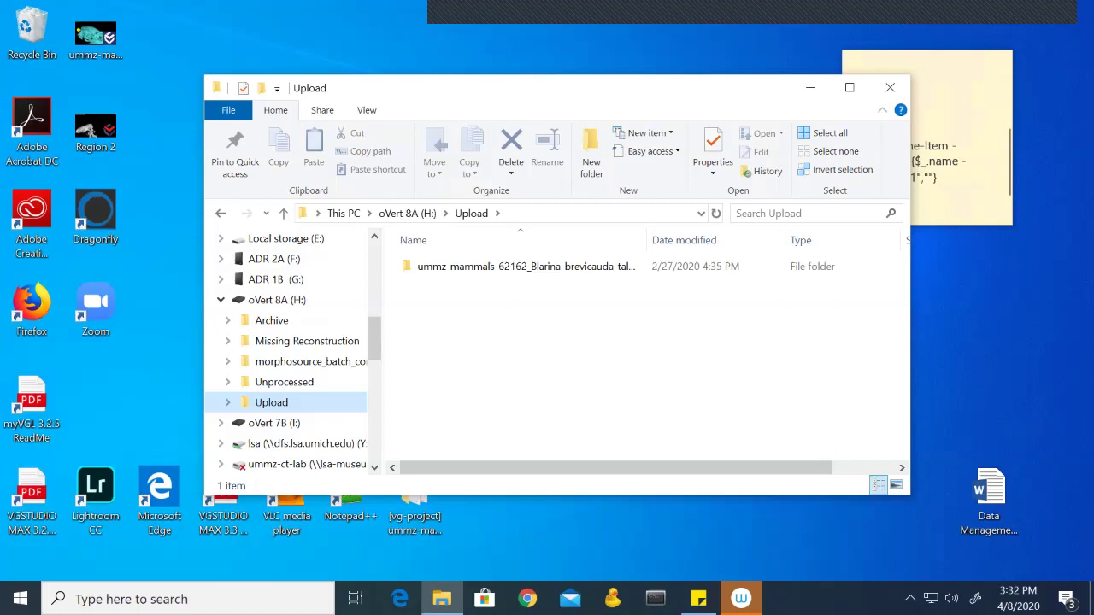
# Step: Copy the note's 7-Zip batch commands, setlocal through endlocal, after removing the trailing blank line
pyautogui.click(855, 128)
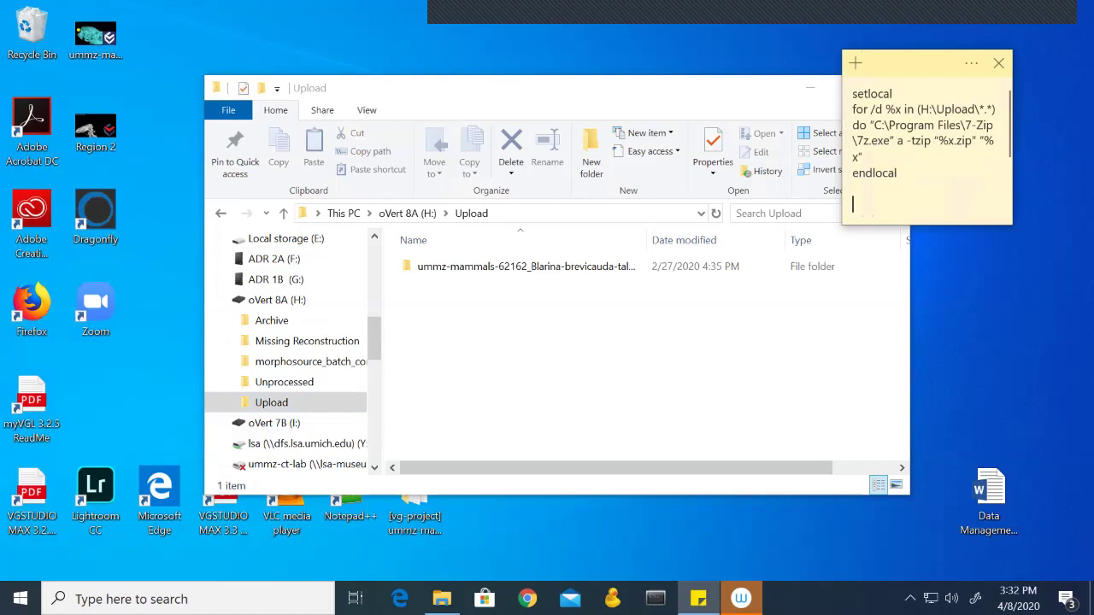
pyautogui.press('BackSpace')
pyautogui.hotkey('shift', 'Up')
pyautogui.hotkey('shift', 'Up')
pyautogui.hotkey('shift', 'Up')
pyautogui.hotkey('shift', 'Up')
pyautogui.hotkey('shift', 'Up')
pyautogui.hotkey('shift', 'Home')
pyautogui.hotkey('ctrl', 'c')
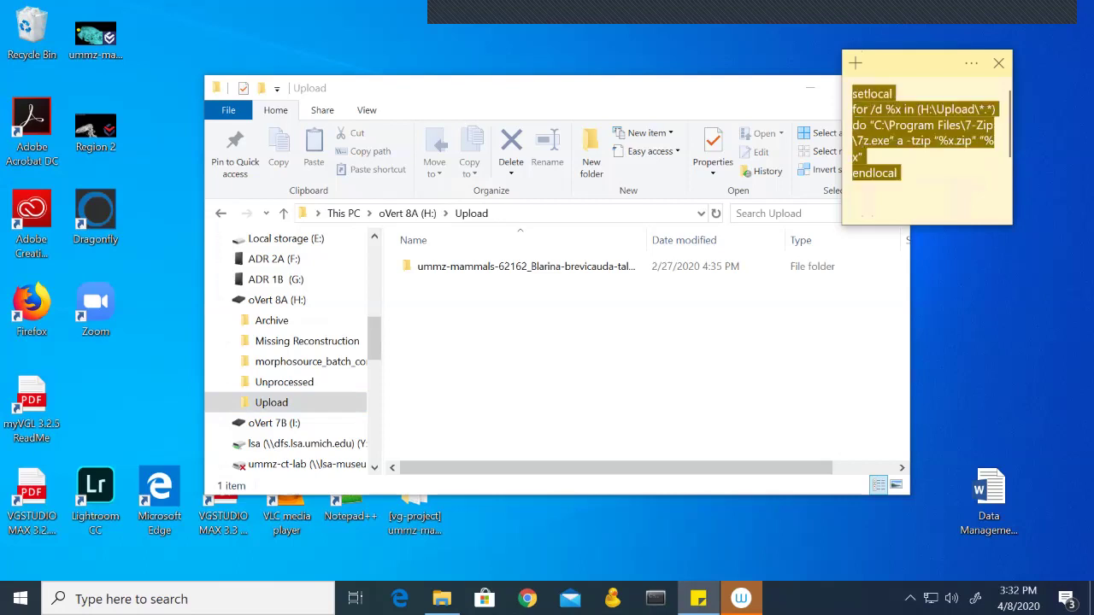
pyautogui.hotkey('alt', 'Tab')
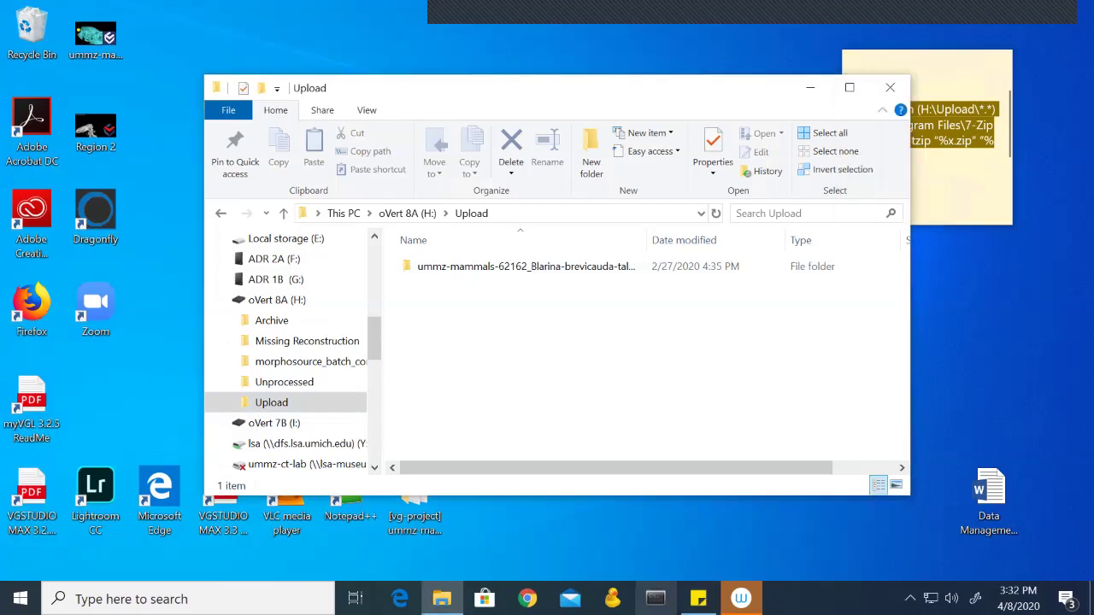
# Step: Run the pasted 7-Zip loop in Anaconda Prompt to zip the F_01 folder in H:\Upload
pyautogui.click(655, 598)
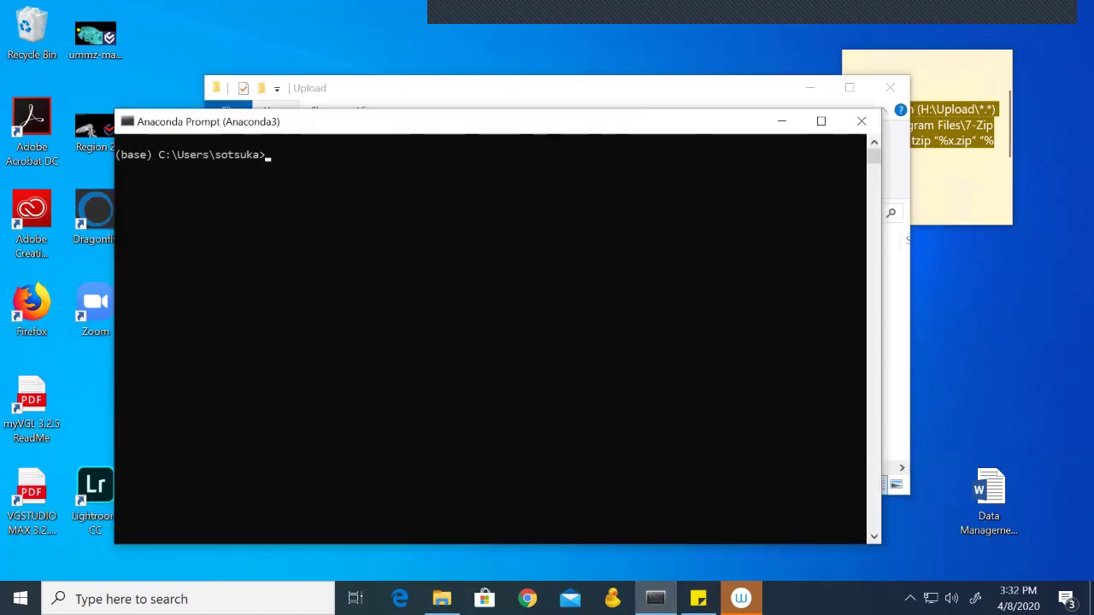
pyautogui.hotkey('ctrl', 'v')
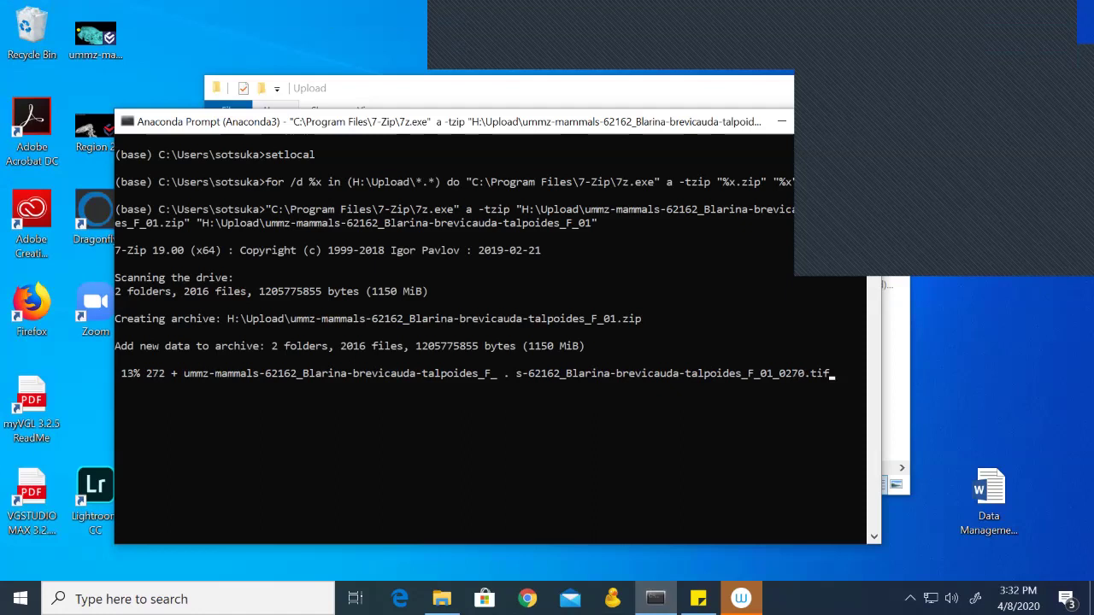
pyautogui.press('super+Down')
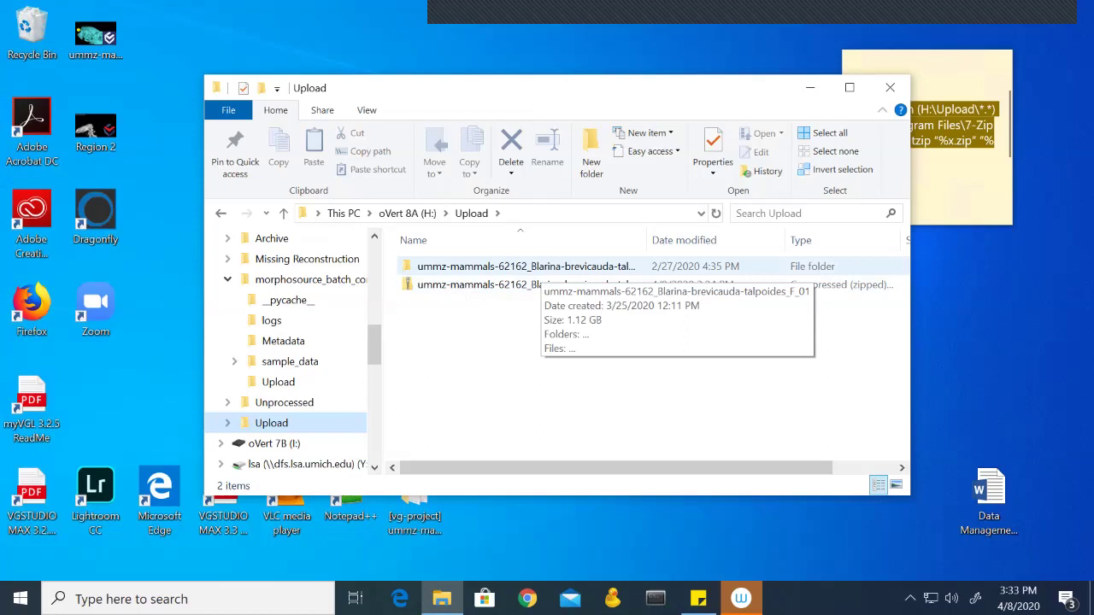
# Step: Move the original specimen folder from Upload into Unprocessed, nesting it inside the other specimen folder
pyautogui.moveTo(512, 266); pyautogui.dragTo(328, 402)
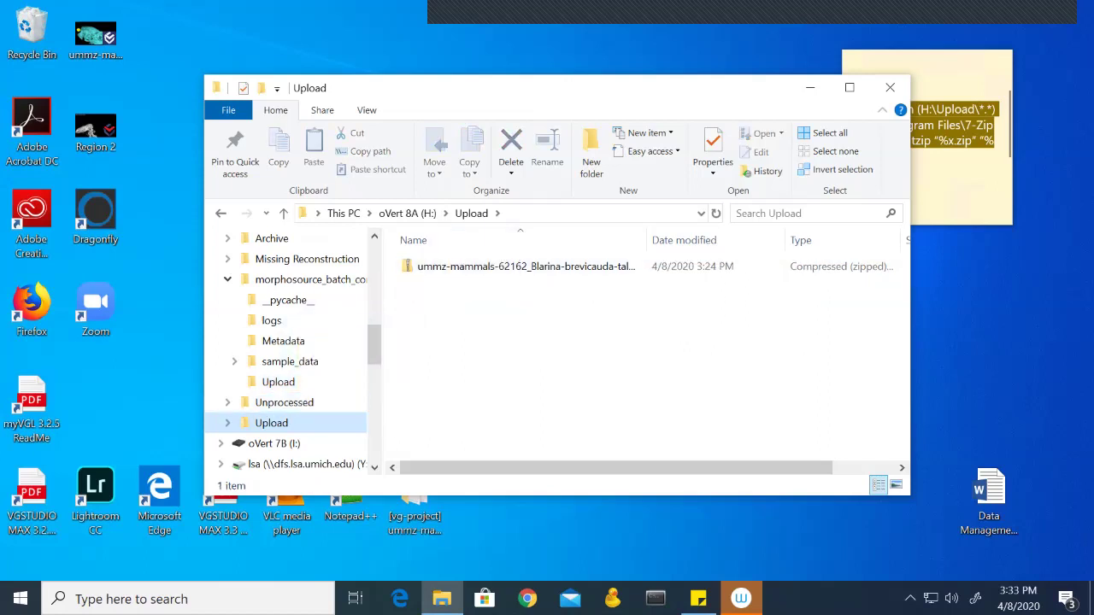
pyautogui.click(284, 402)
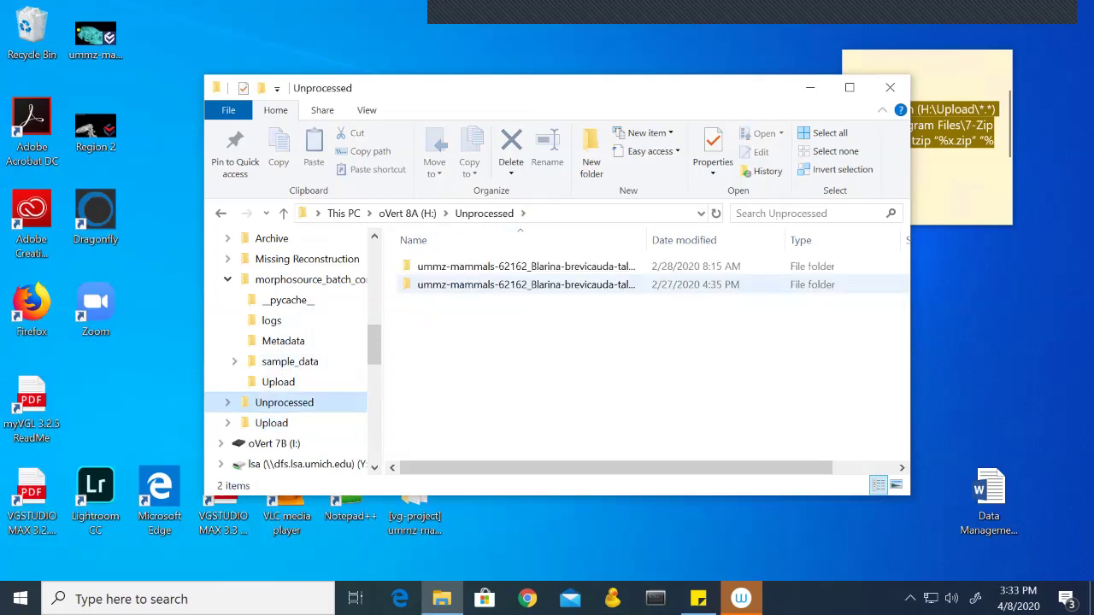
pyautogui.moveTo(478, 285); pyautogui.dragTo(515, 272)
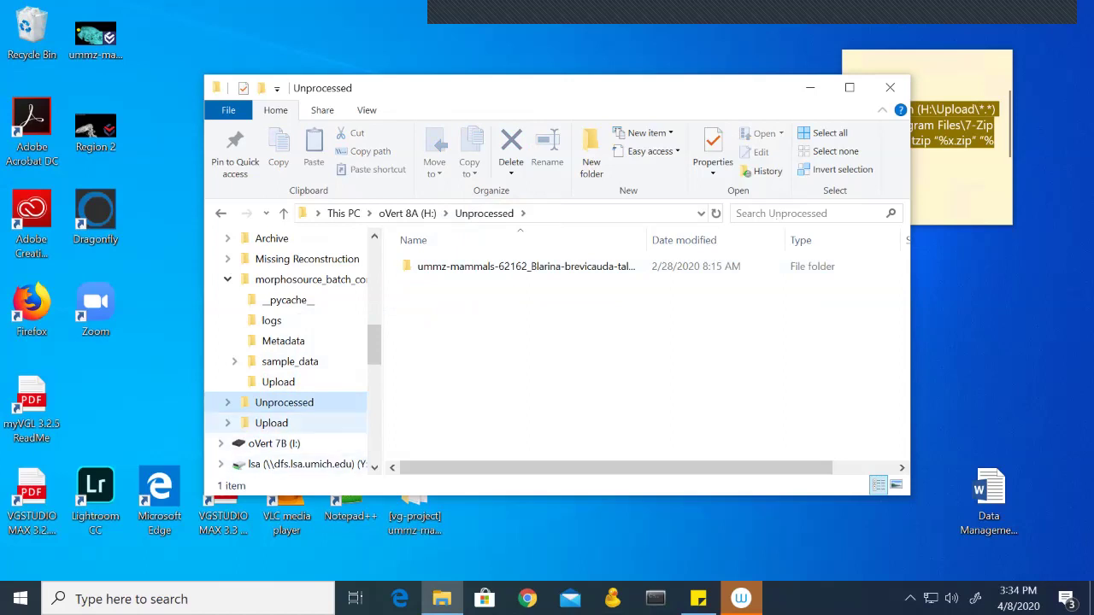
# Step: Check the new 0.98 GB zip in Upload contains the specimen folder, then shift the window left
pyautogui.click(271, 423)
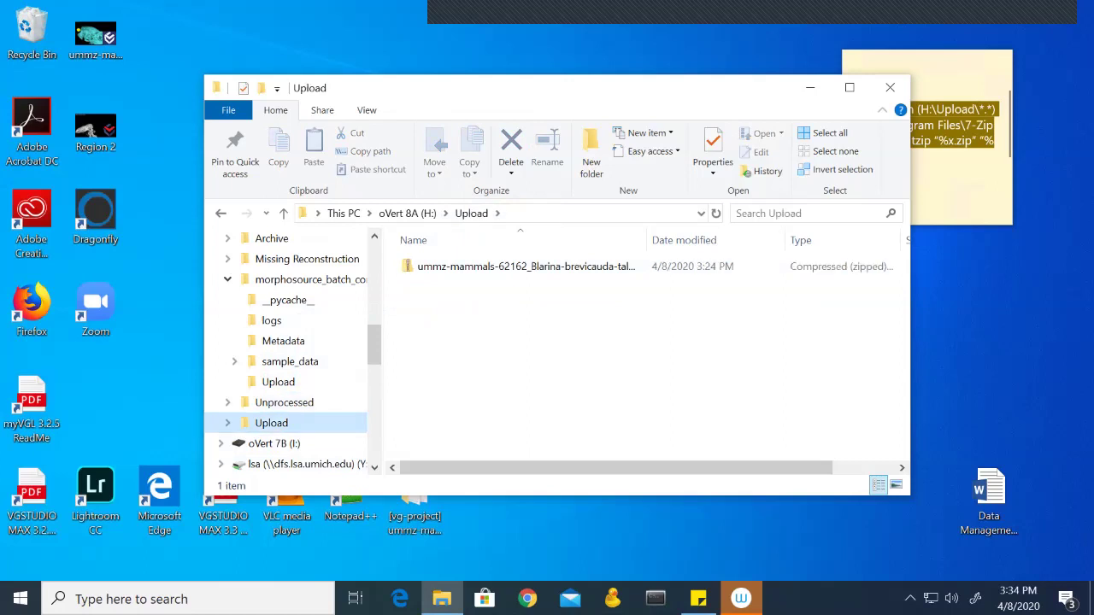
pyautogui.click(526, 266)
pyautogui.press('Return')
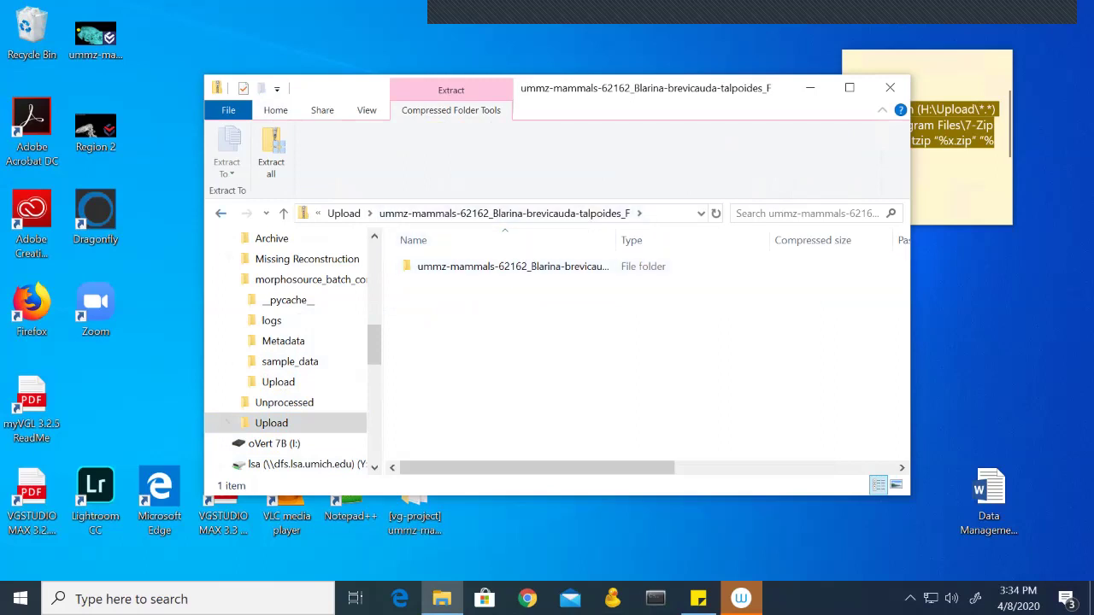
pyautogui.hotkey('alt', 'Left')
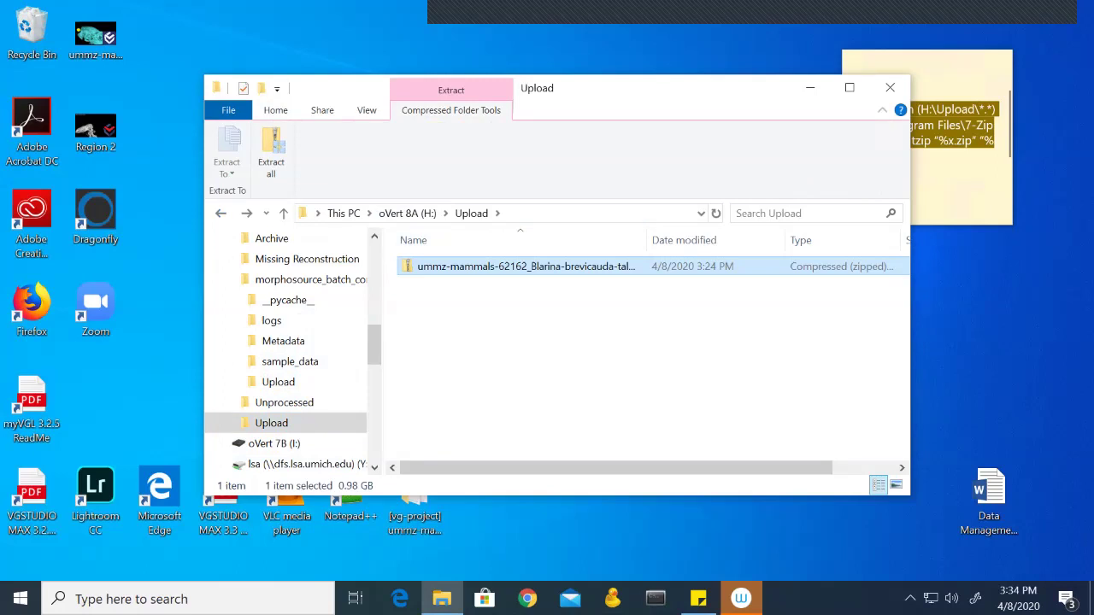
pyautogui.moveTo(666, 87); pyautogui.dragTo(608, 84)
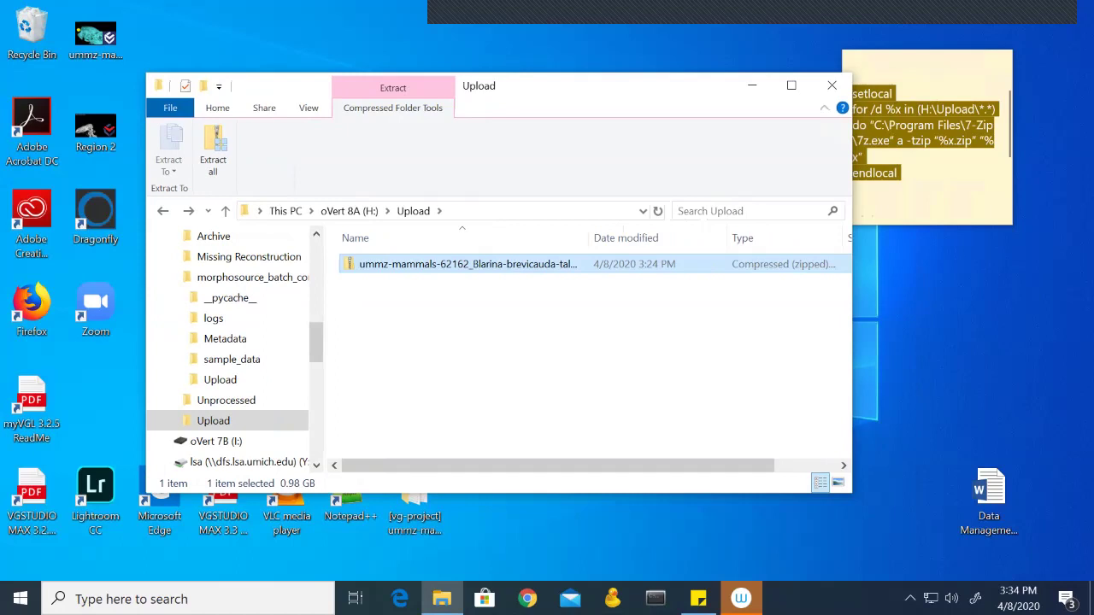
# Step: Copy the Dir | Rename-Item command from the sticky note
pyautogui.click(906, 193)
pyautogui.scroll(-3, 923, 154)
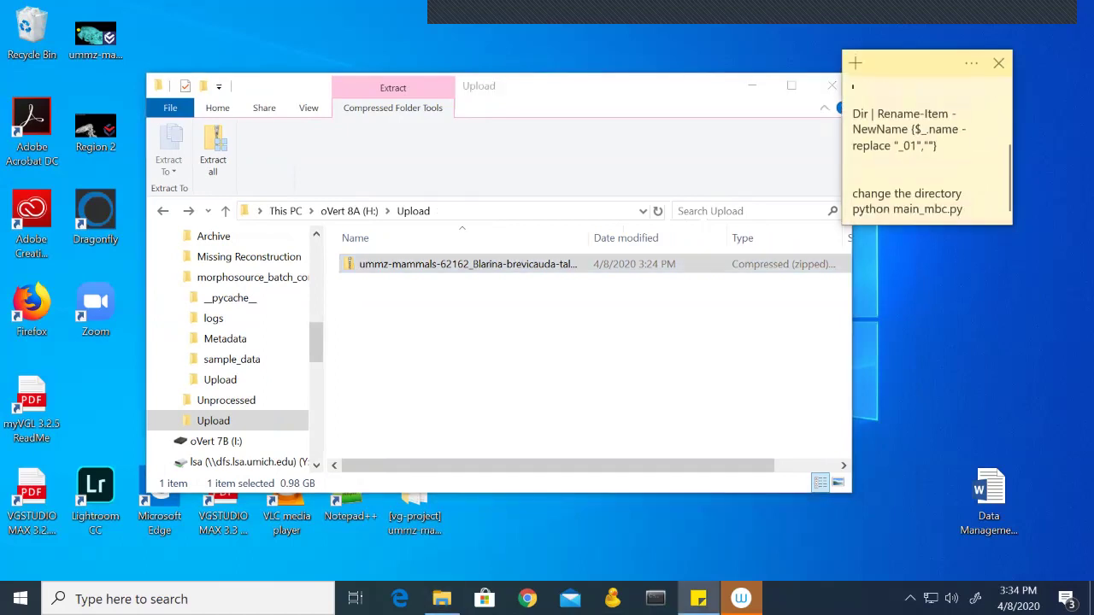
pyautogui.scroll(1, 923, 153)
pyautogui.click(853, 202)
pyautogui.moveTo(939, 187); pyautogui.dragTo(853, 155)
pyautogui.hotkey('ctrl', 'c')
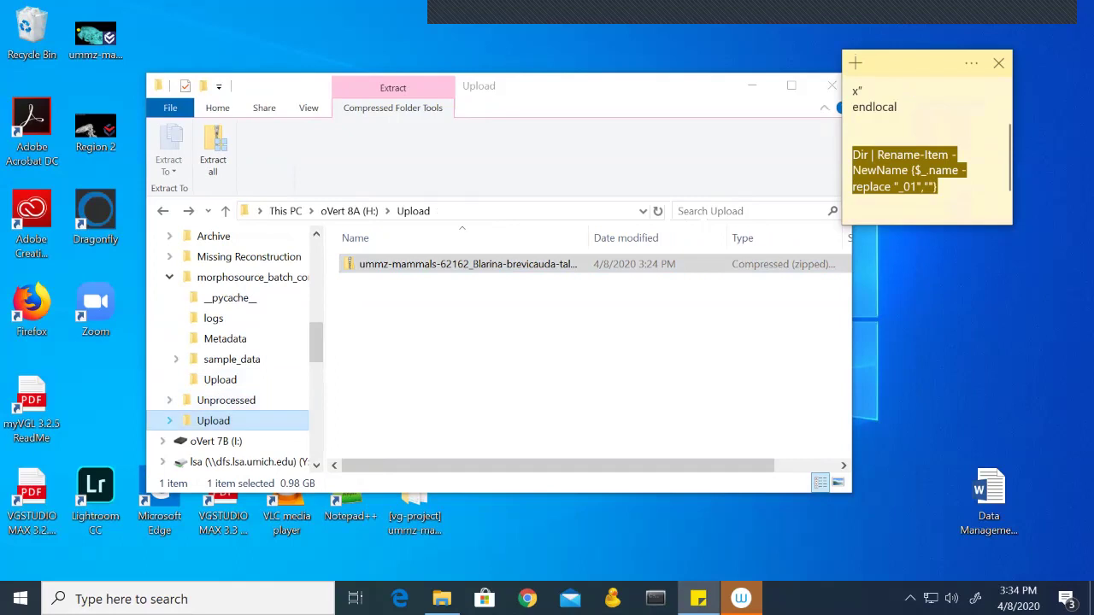
# Step: Run the rename command stripping "_01" in a PowerShell window opened on H:\Upload, then close it
pyautogui.click(169, 420)
pyautogui.hotkey('shift', 'F10')
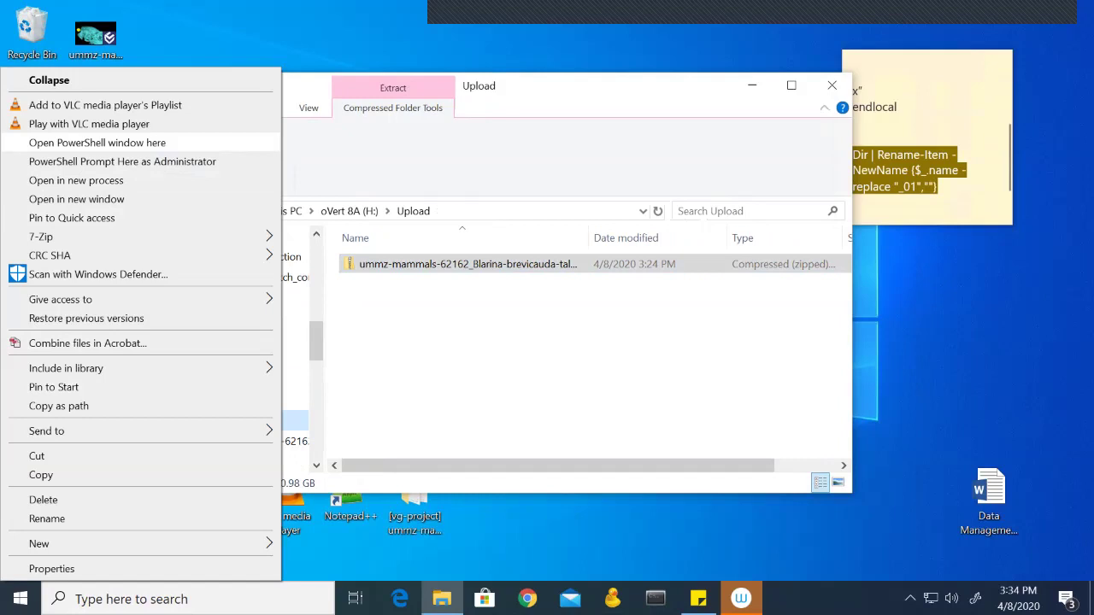
pyautogui.press('Return')
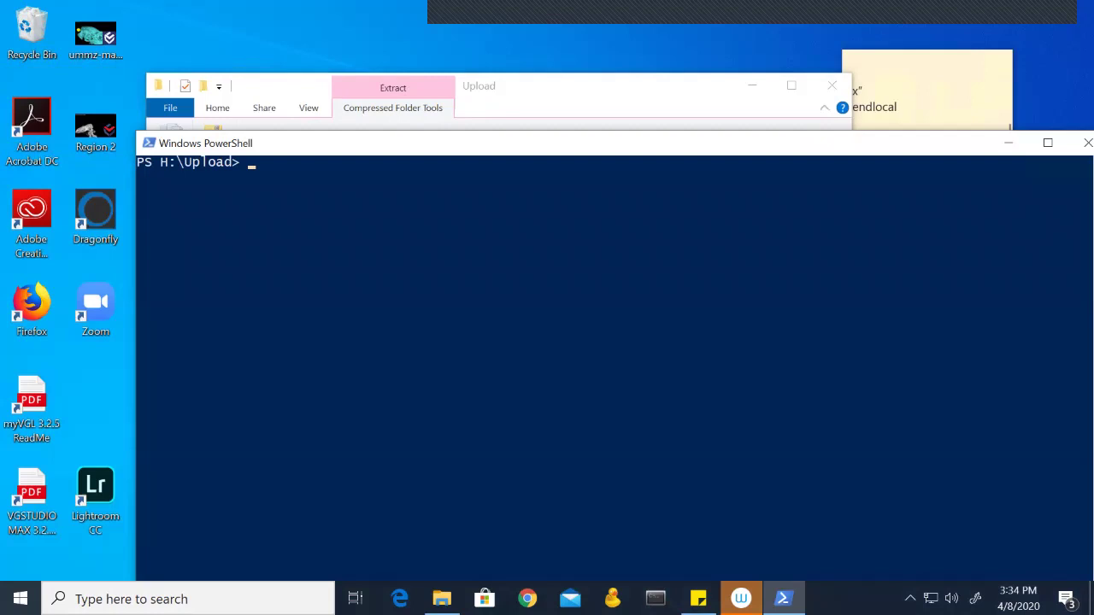
pyautogui.hotkey('ctrl', 'v')
pyautogui.press('Return')
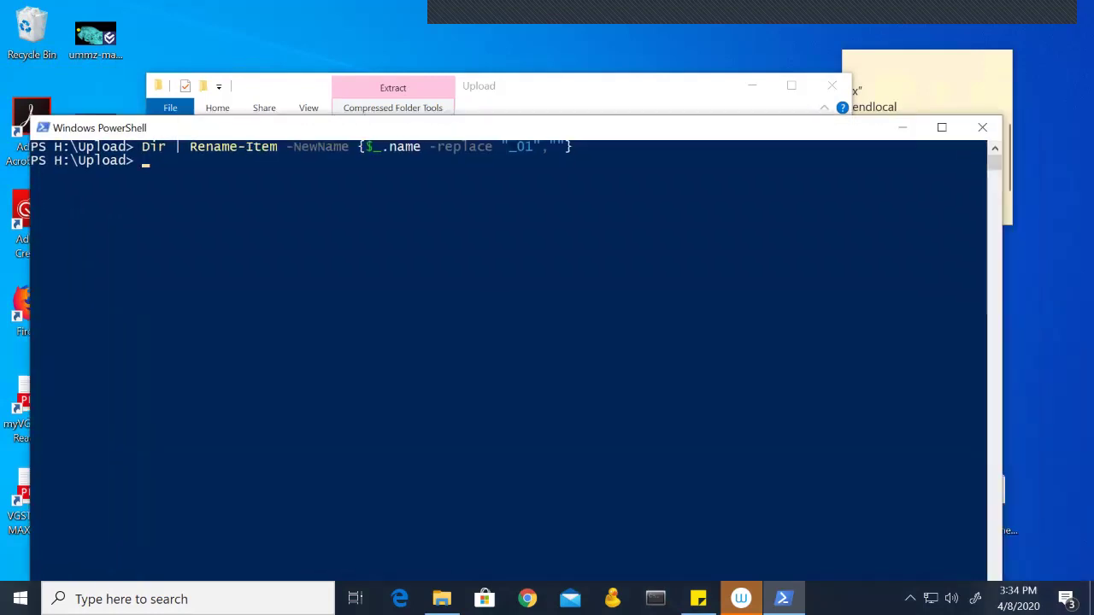
pyautogui.click(982, 128)
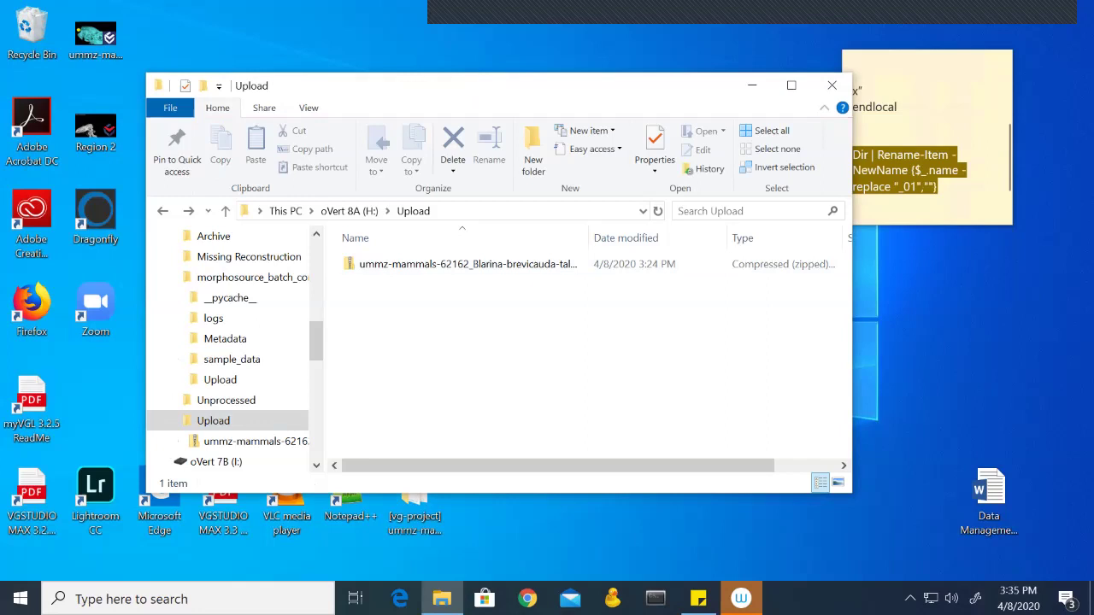
# Step: Move the ummz-mammals-62162 zip into morphosource_batch_convert\Upload and display that folder
pyautogui.rightClick(465, 264)
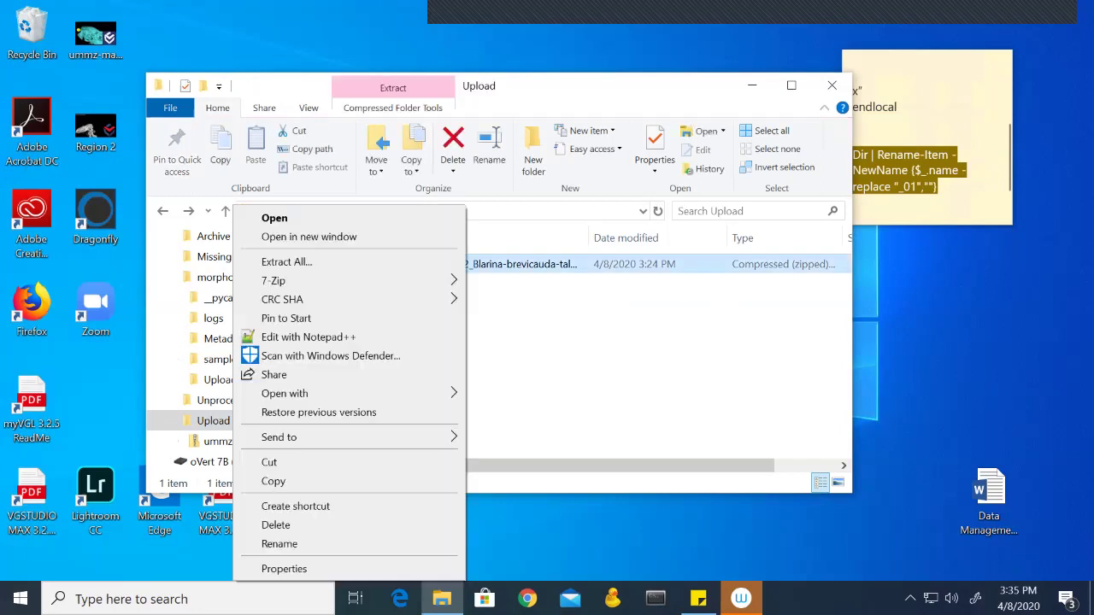
pyautogui.press('Escape')
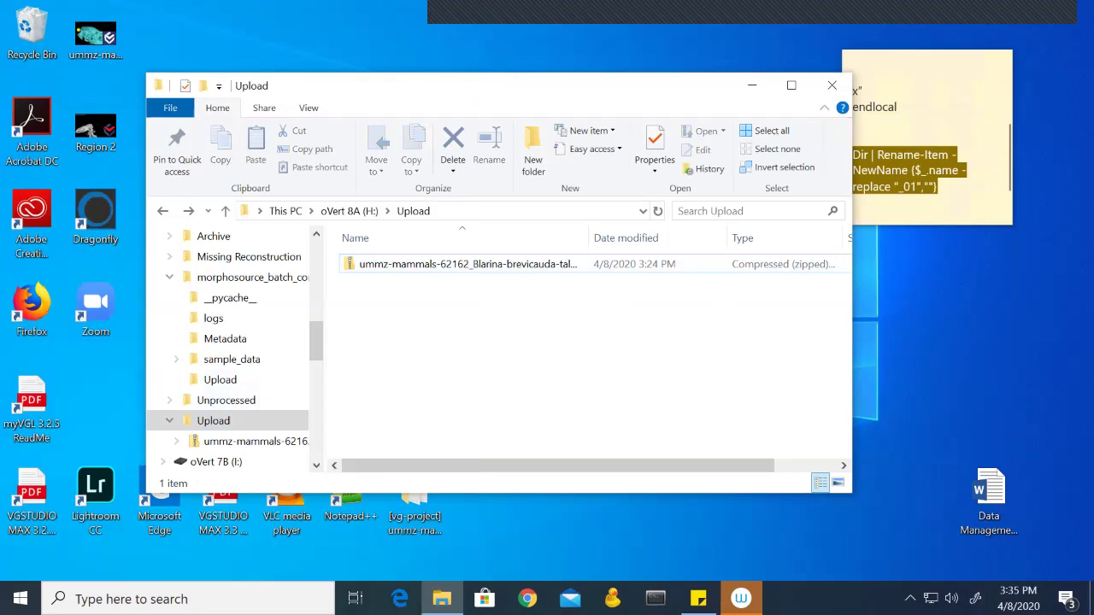
pyautogui.click(468, 264)
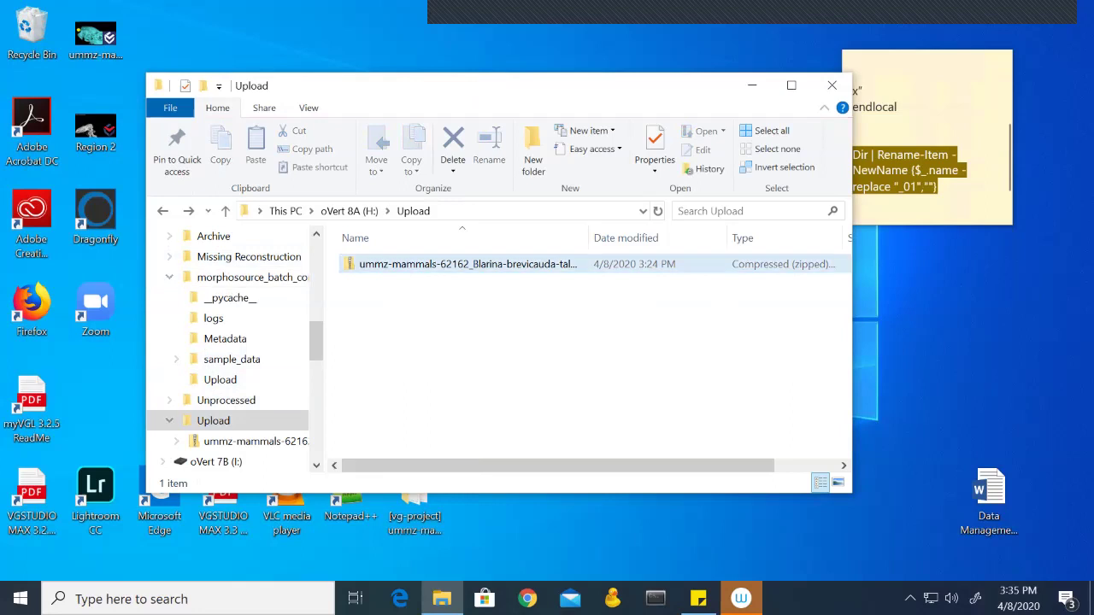
pyautogui.moveTo(376, 264); pyautogui.dragTo(220, 379)
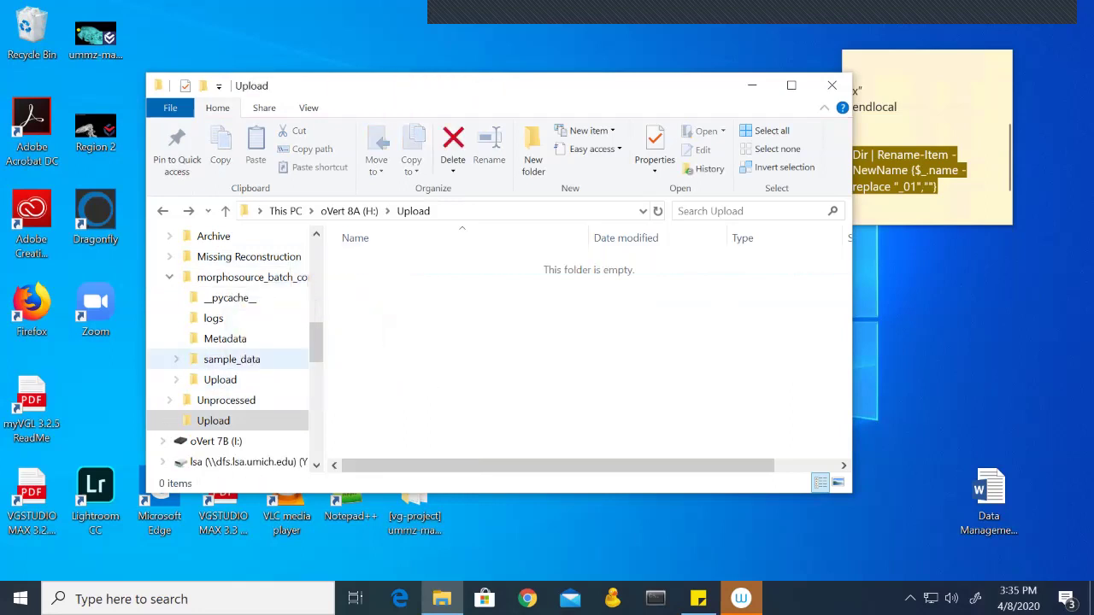
pyautogui.click(220, 379)
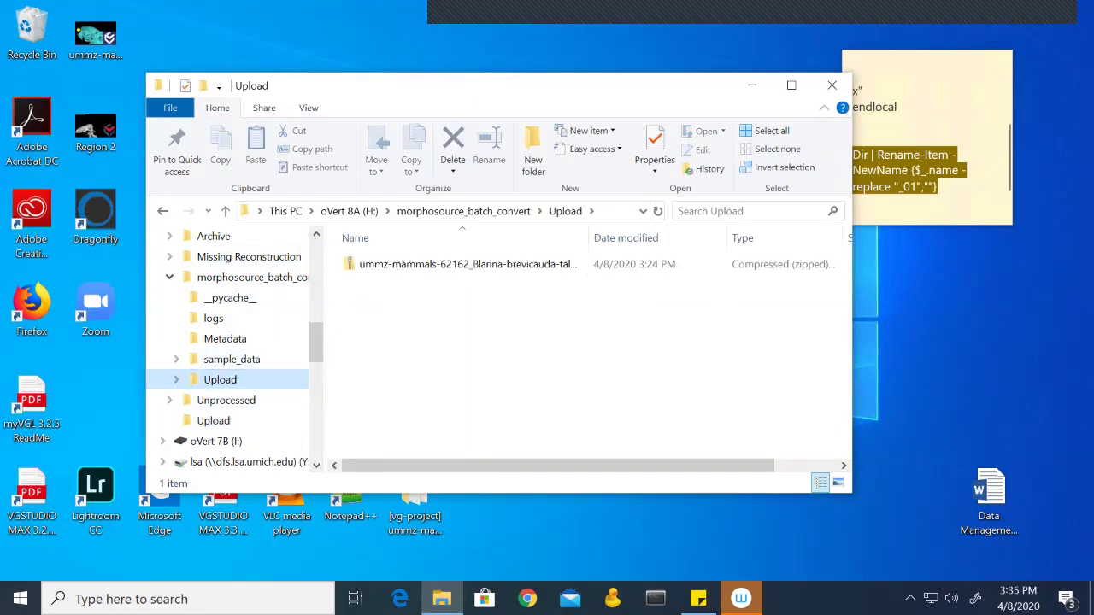
# Step: Launch Cyberduck, trust the server fingerprint, and delete the old ummz-mammals-62162 _01 zip from the dropbox
pyautogui.click(612, 598)
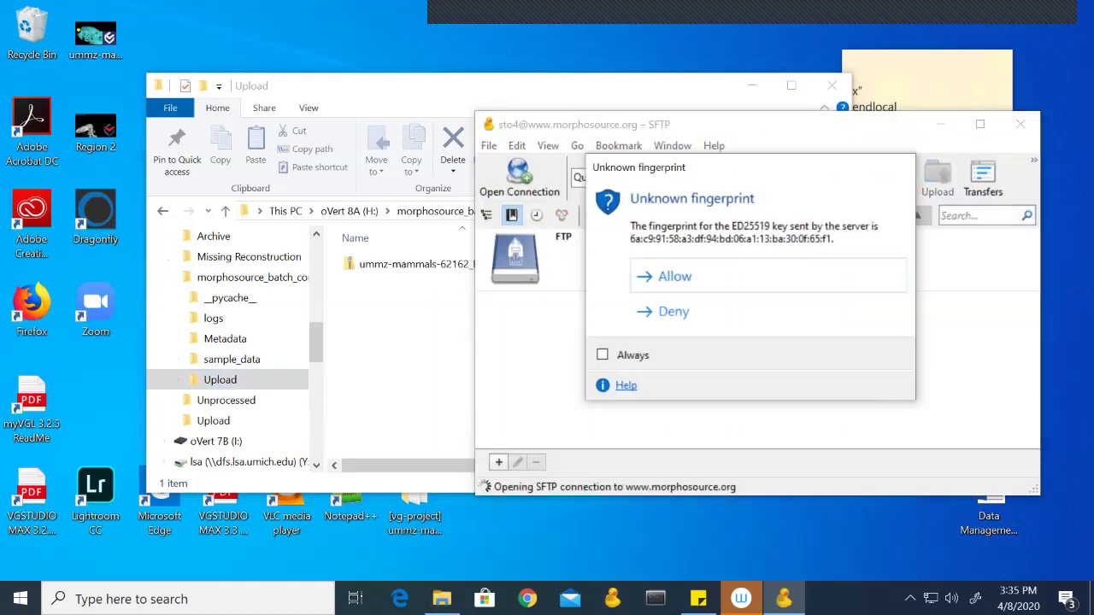
pyautogui.press('Return')
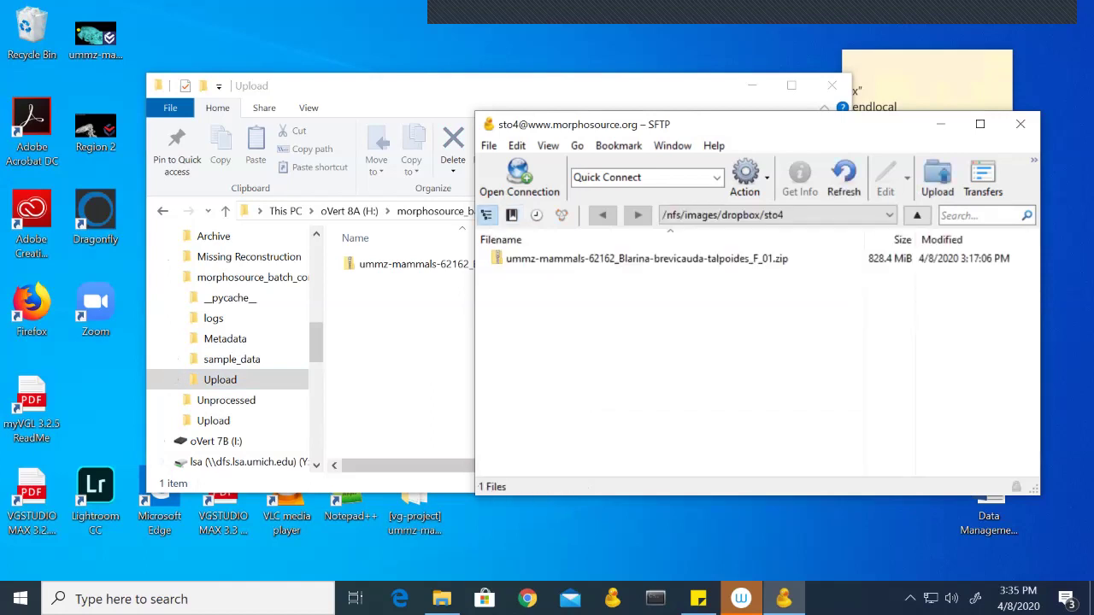
pyautogui.click(647, 259)
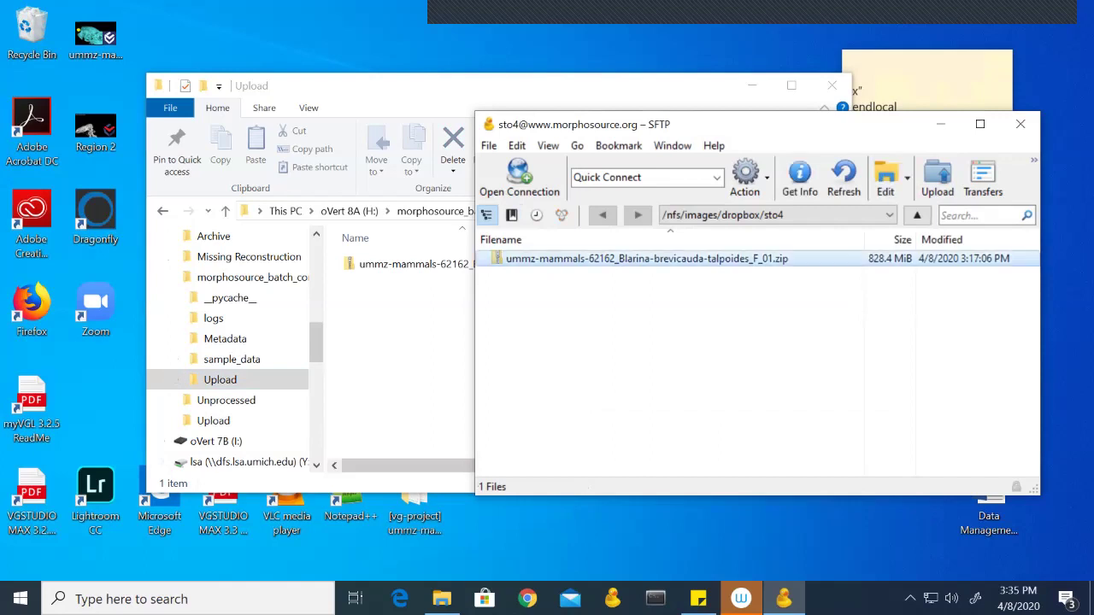
pyautogui.press('Delete')
pyautogui.press('Return')
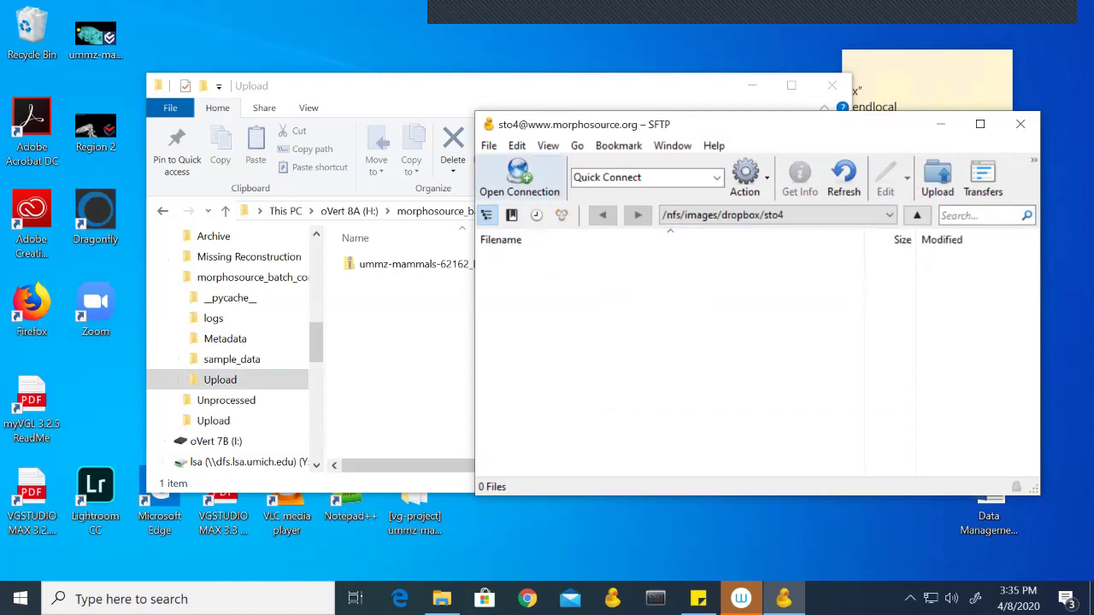
pyautogui.click(519, 179)
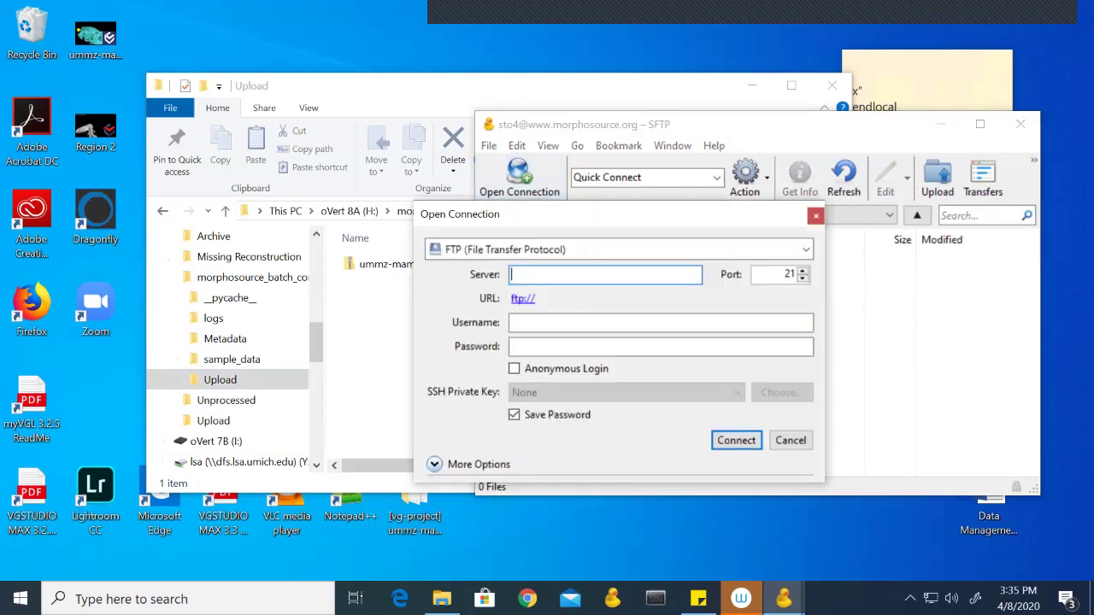
pyautogui.click(805, 248)
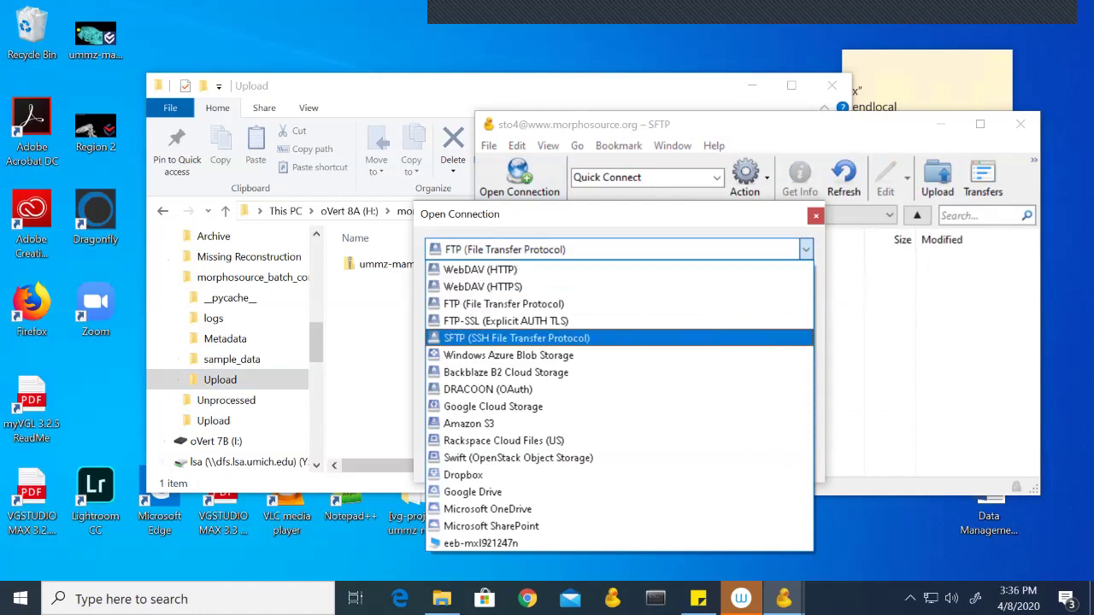
pyautogui.press('Return')
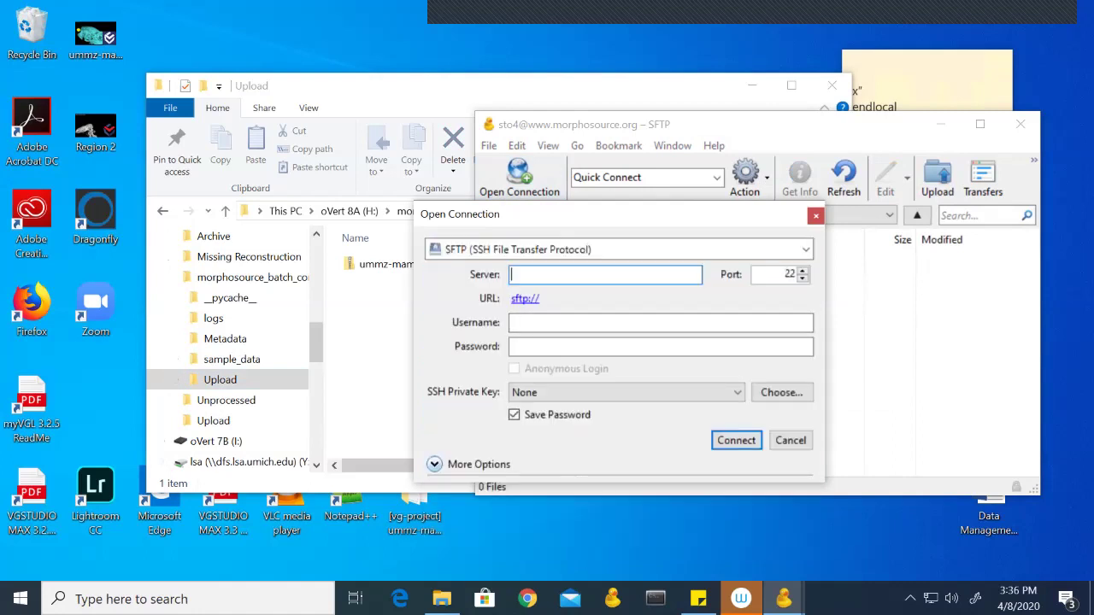
pyautogui.write('www.morphosource.org')
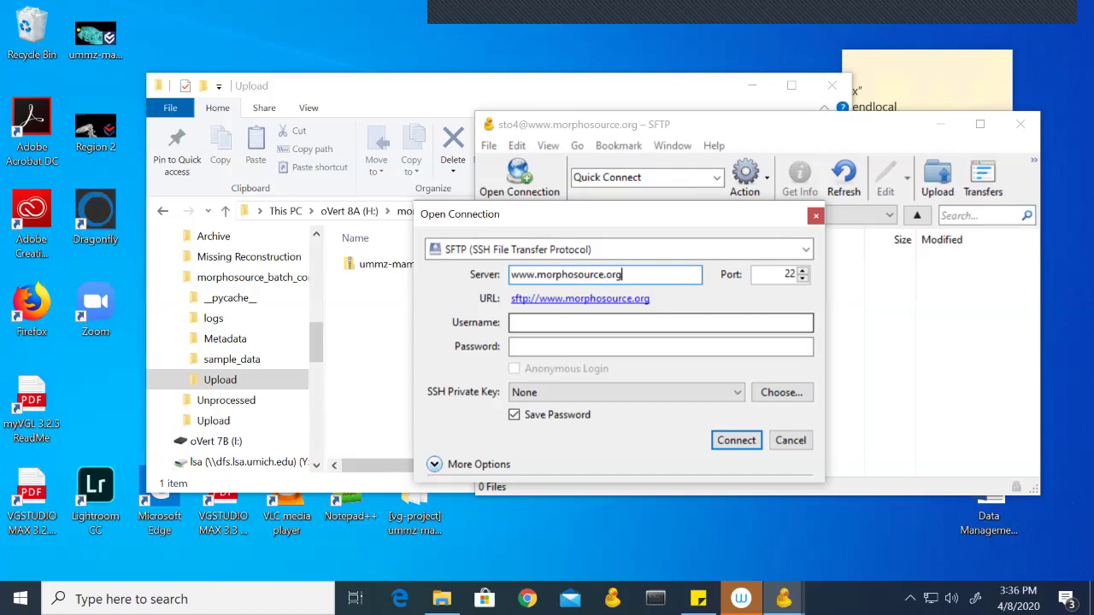
pyautogui.click(598, 322)
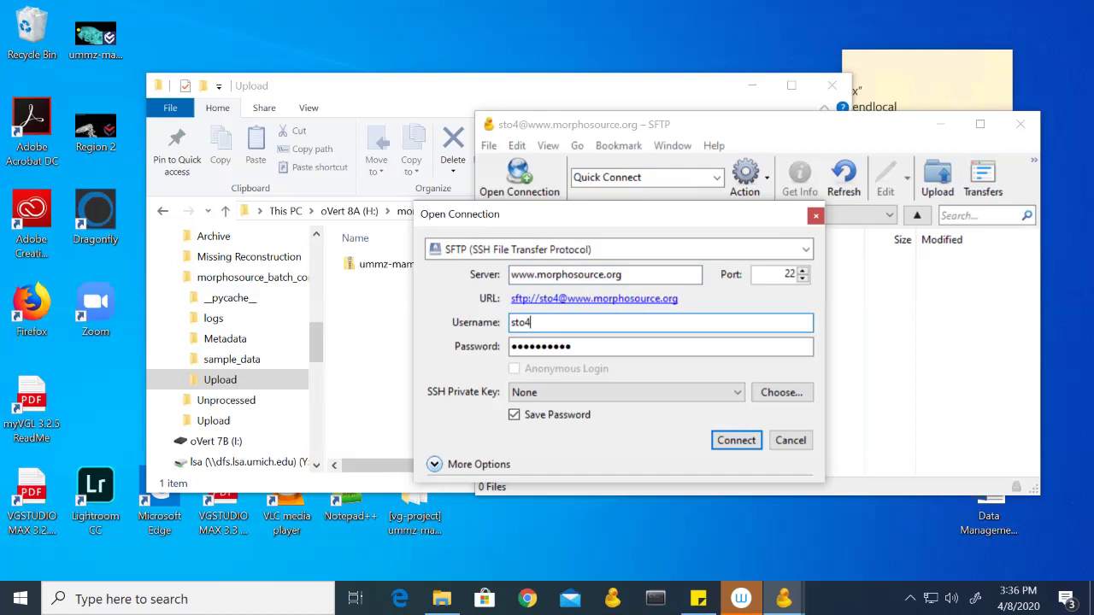
pyautogui.press('Return')
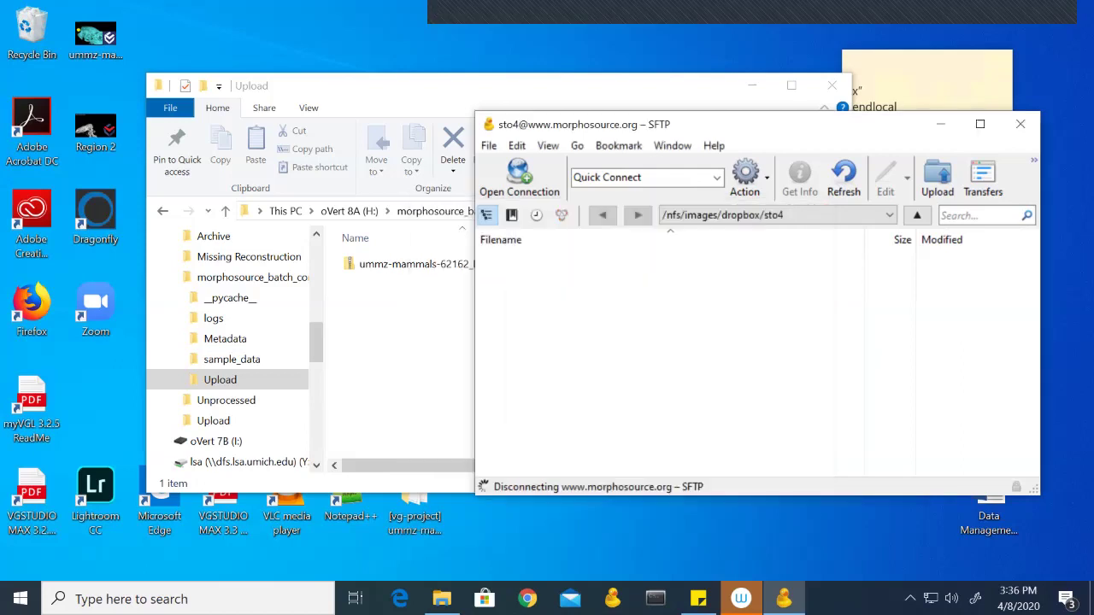
# Step: Accept the server fingerprint, then return to the File Explorer Upload folder holding the zip
pyautogui.press('Return')
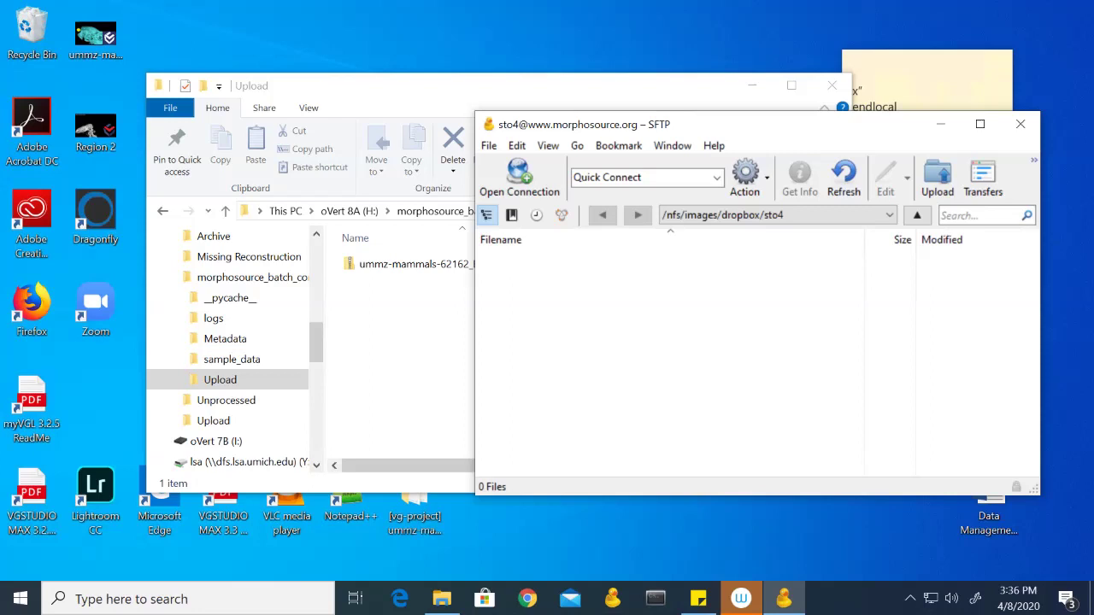
pyautogui.hotkey('alt', 'Tab')
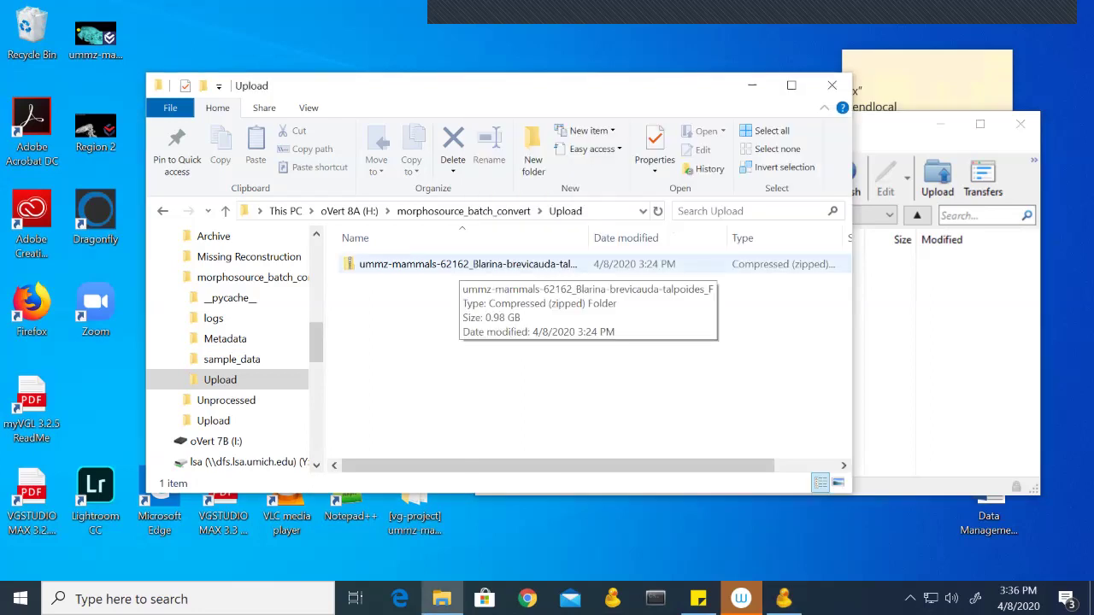
# Step: Upload ummz-mammals-62162_Blarina-brevicauda-talpoides_F.zip to the dropbox by dragging it into Cyberduck, accepting the fingerprint
pyautogui.moveTo(465, 264); pyautogui.dragTo(889, 312)
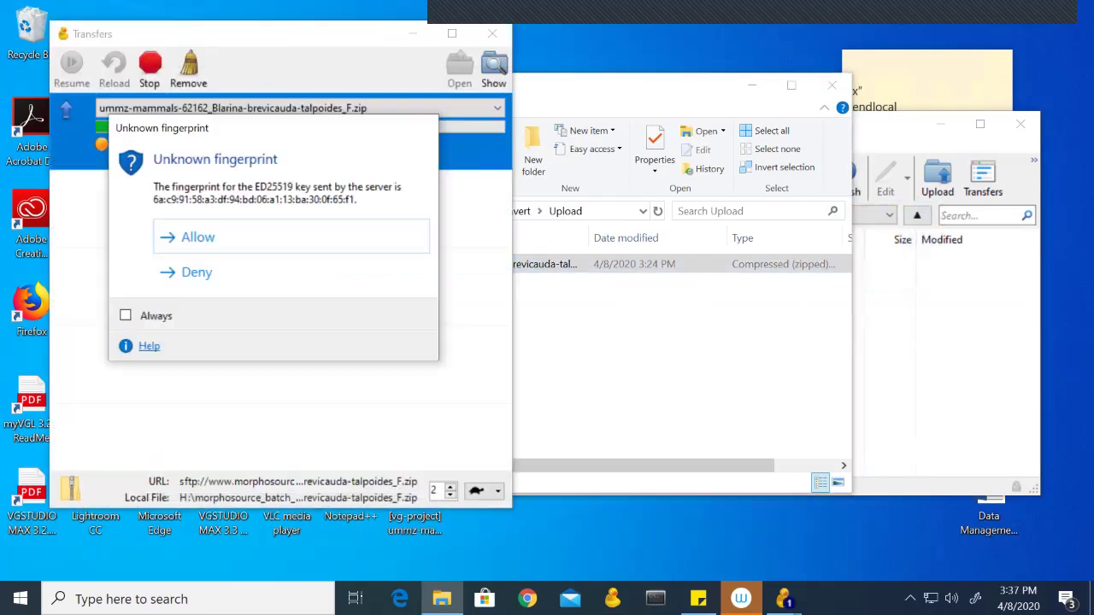
pyautogui.press('Return')
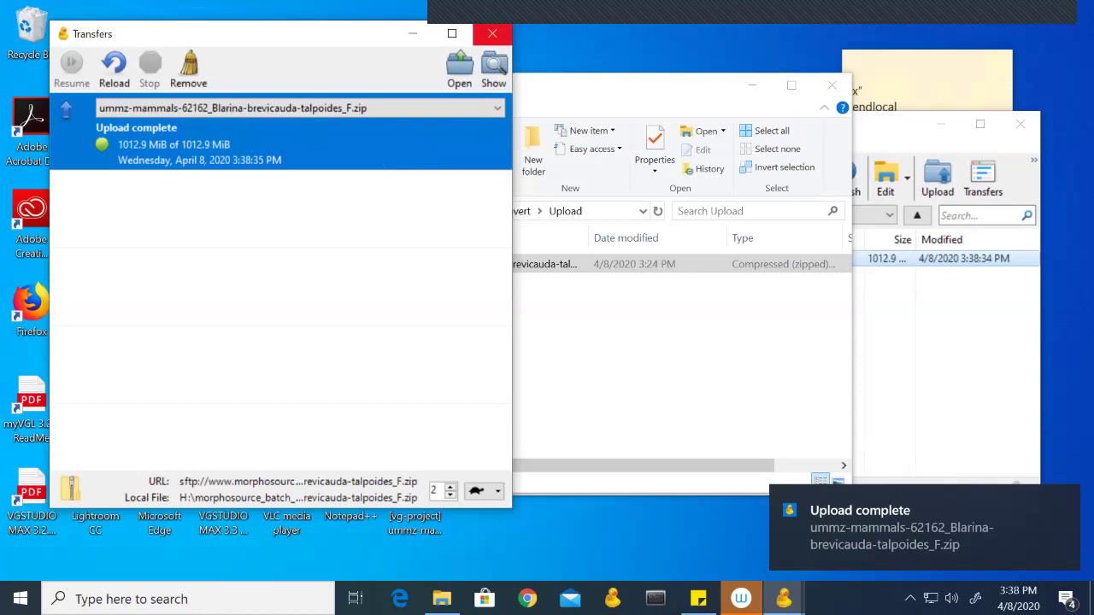
pyautogui.click(493, 35)
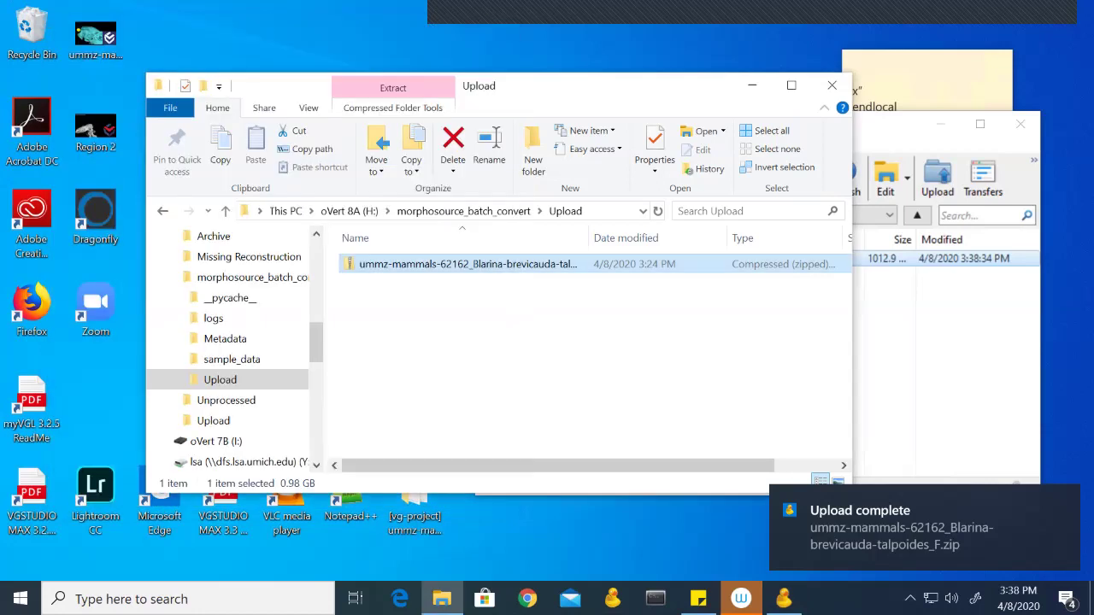
pyautogui.hotkey('alt', 'Tab')
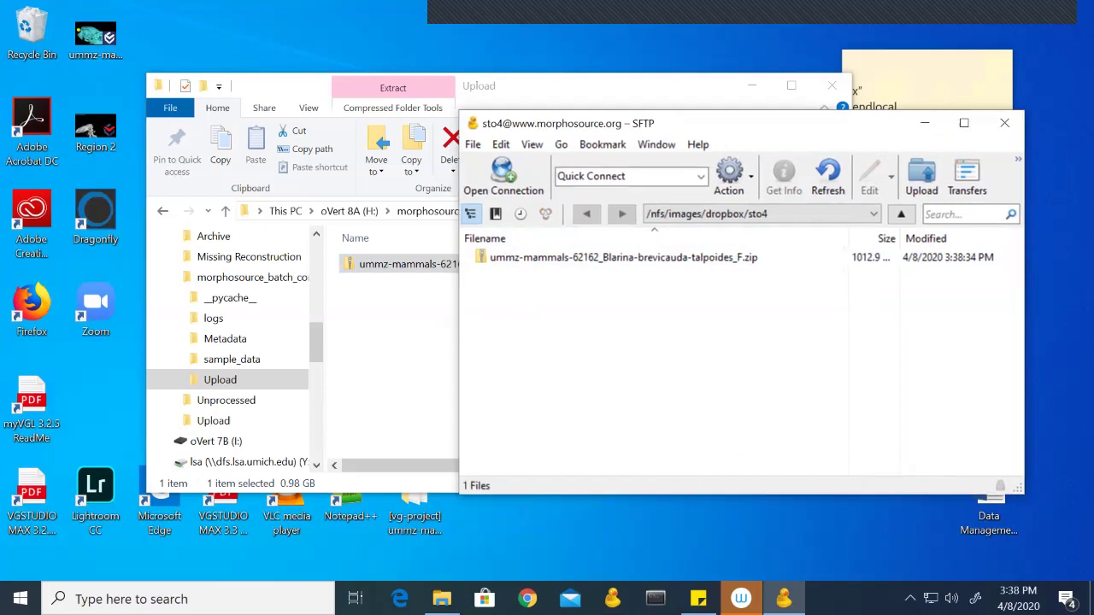
pyautogui.hotkey('alt', 'Tab')
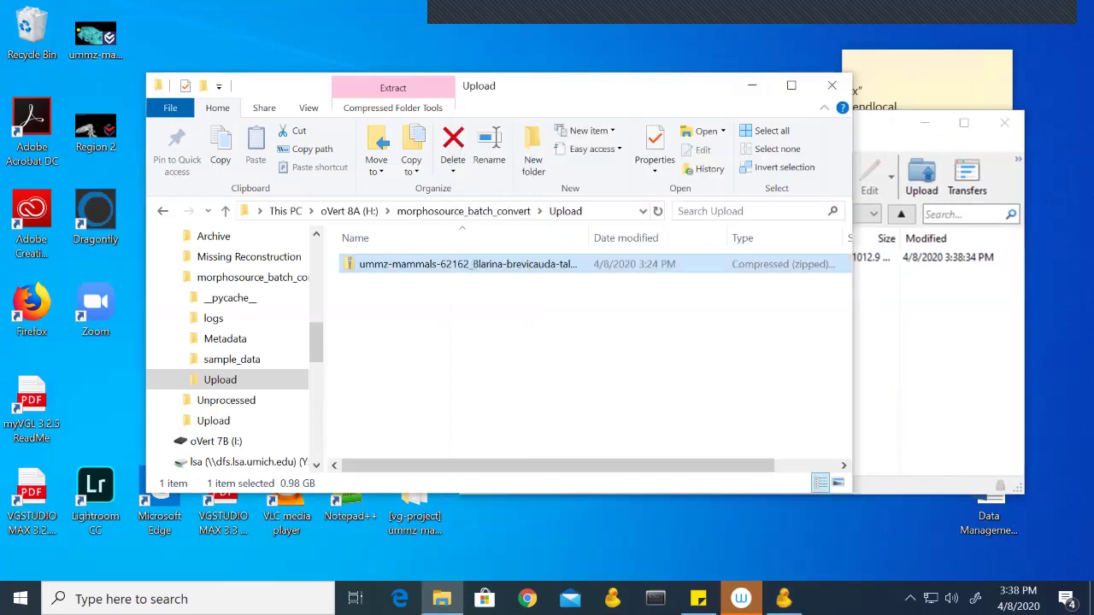